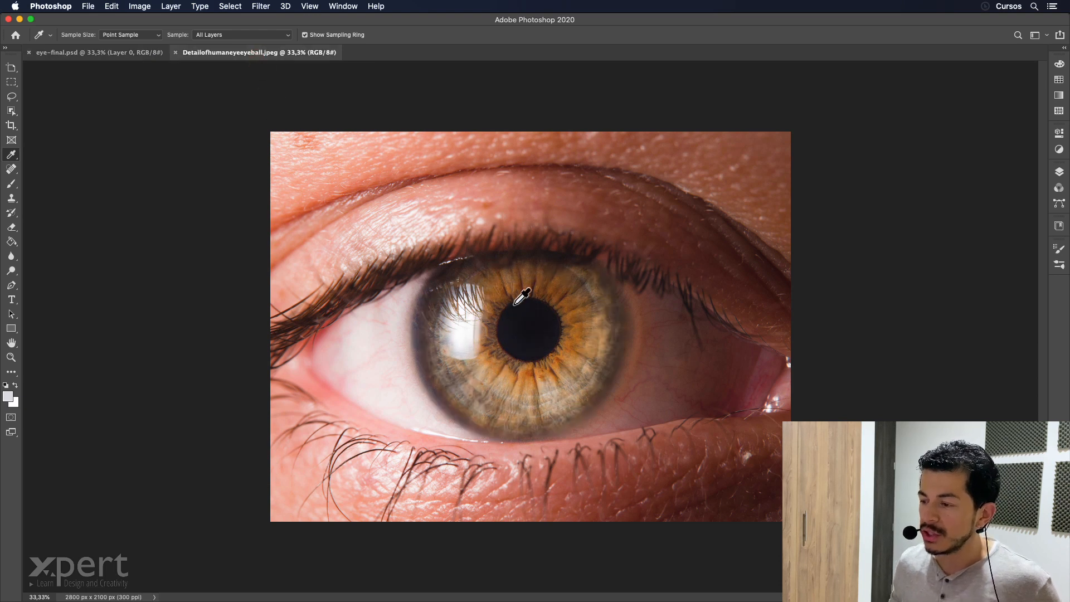
Add a green (#27d733) Solid Color fill layer above the eye photo and invert its layer mask to black.
click(1058, 174)
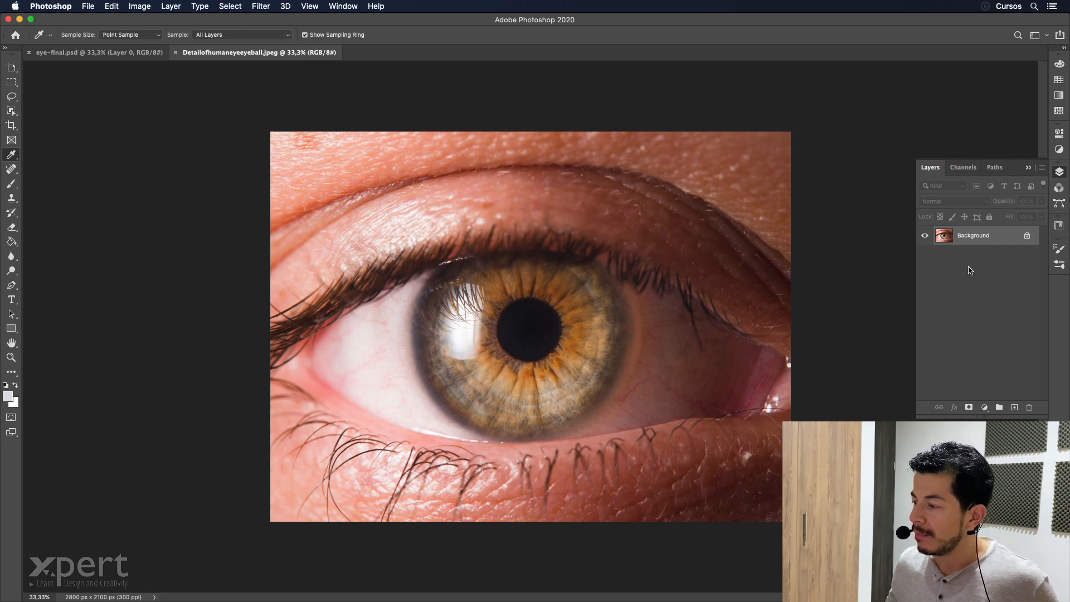
click(985, 408)
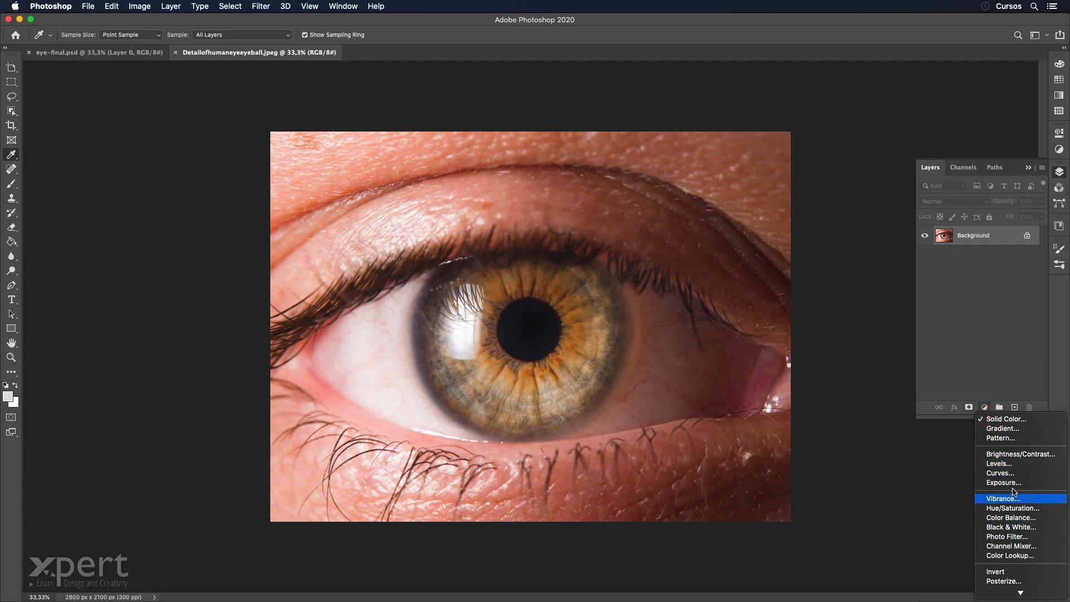
click(1017, 420)
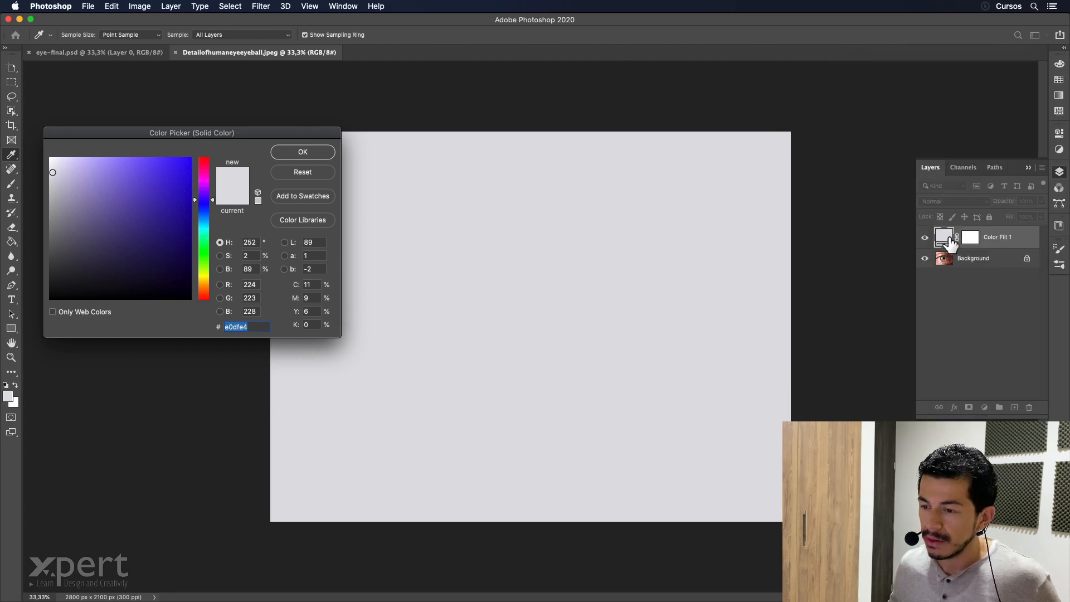
click(204, 251)
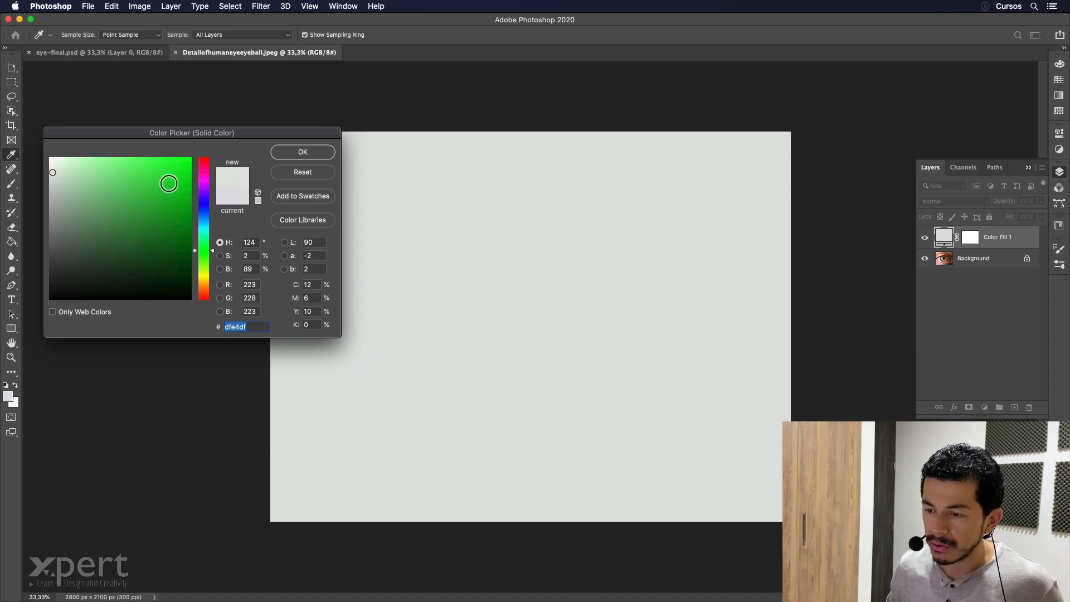
click(165, 180)
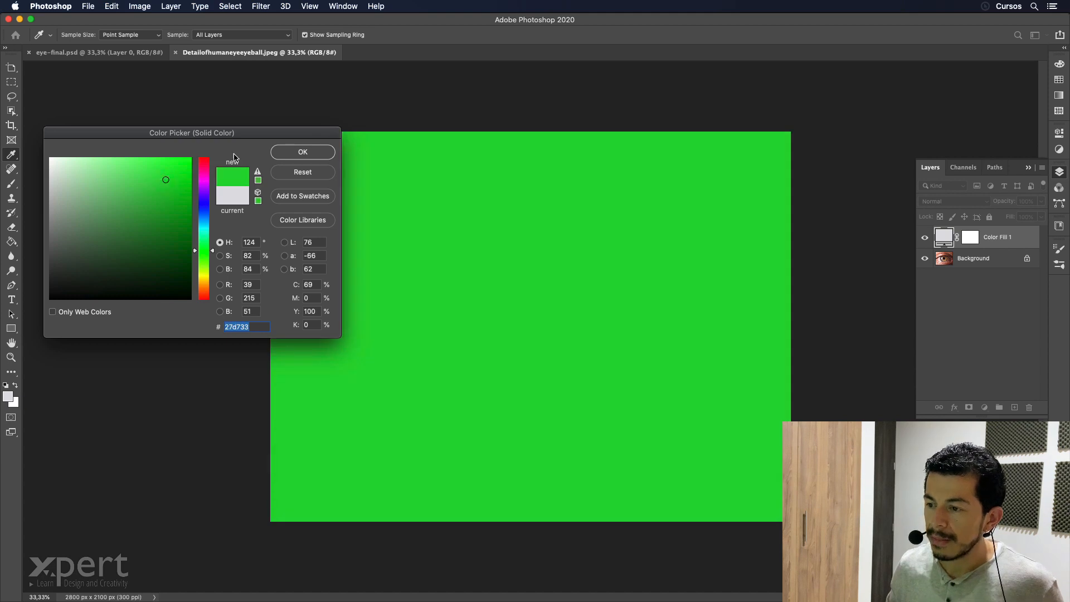
click(303, 153)
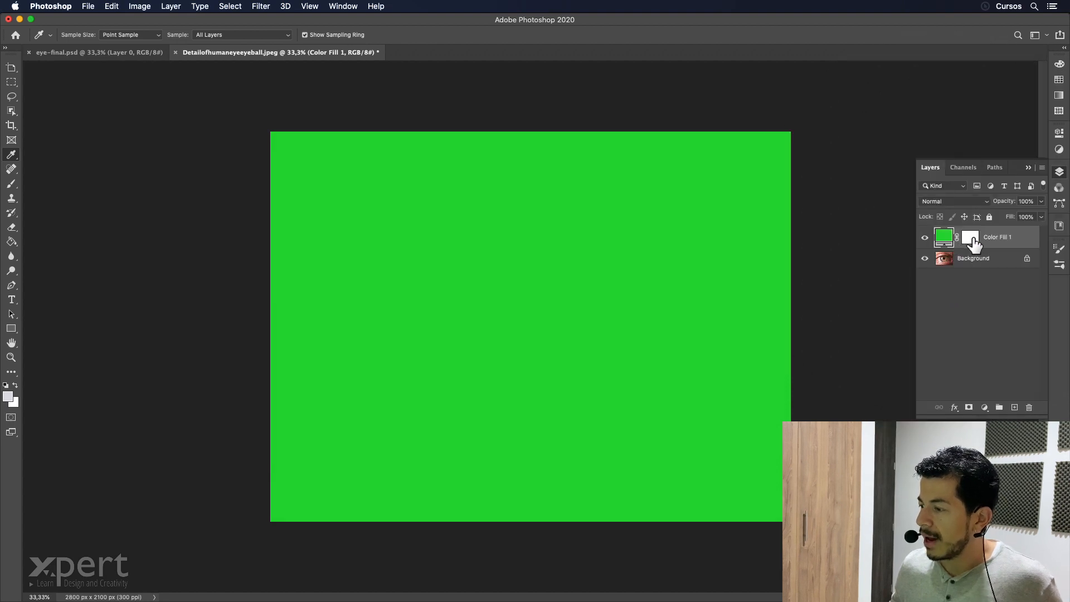
click(975, 245)
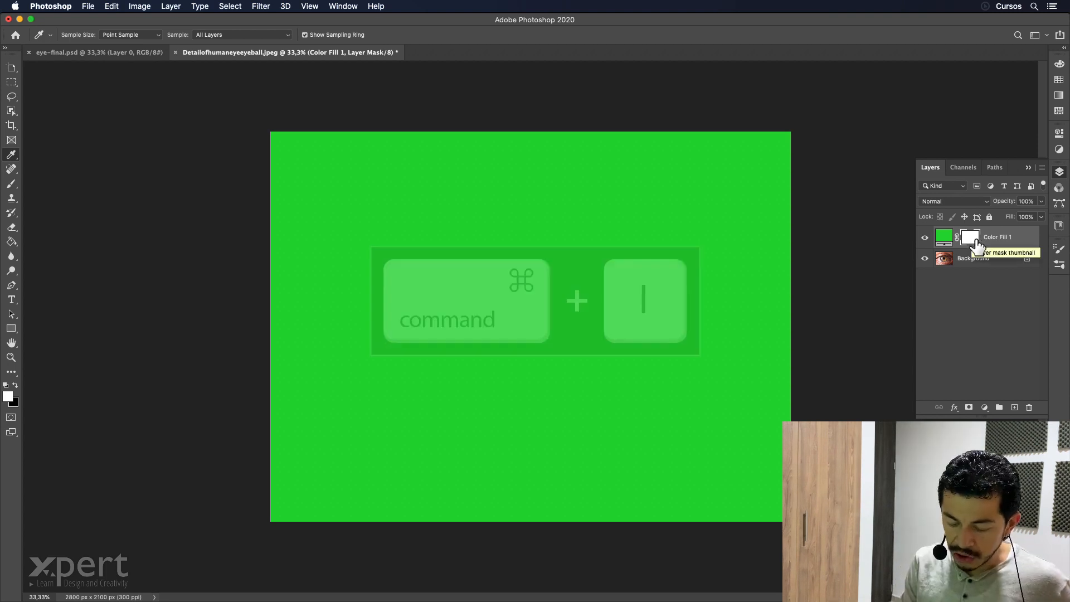
key(super+i)
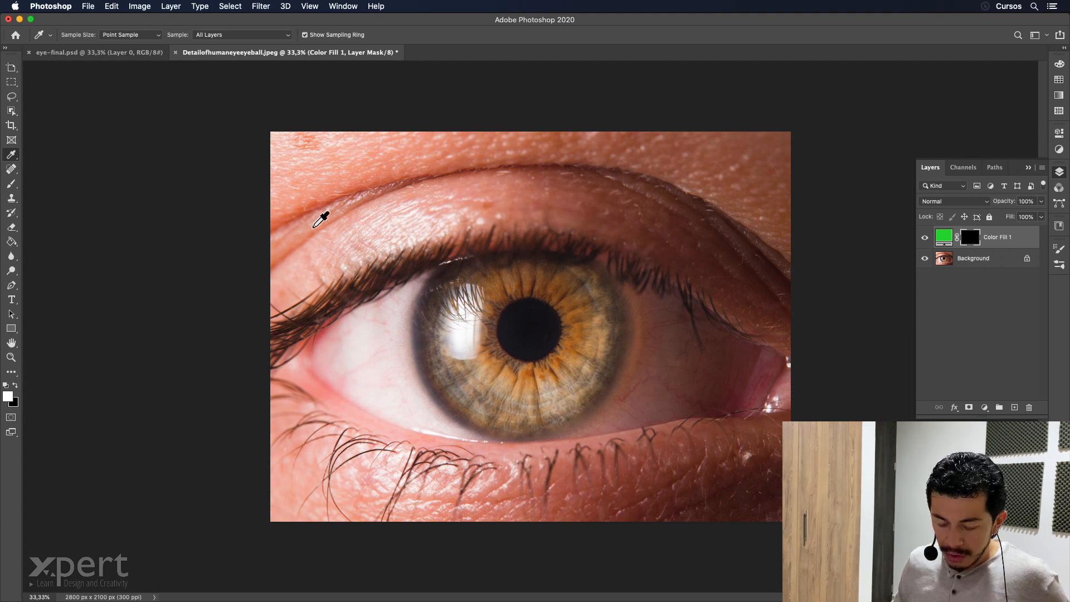
Paint white over the pupil and inner iris on the green fill's mask with a 300 px brush at 50% hardness.
key(b)
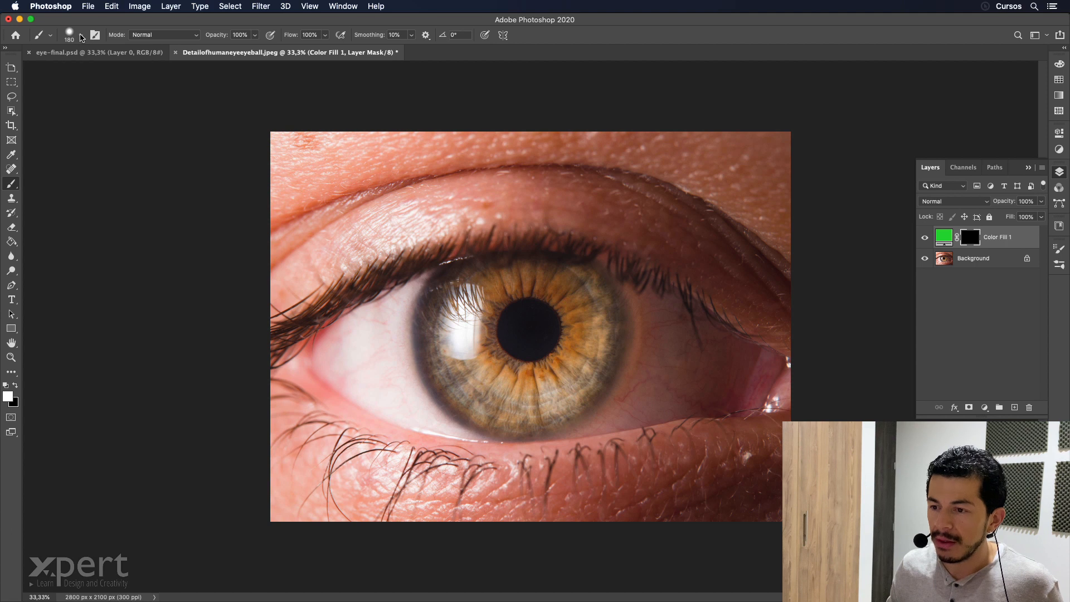
click(81, 37)
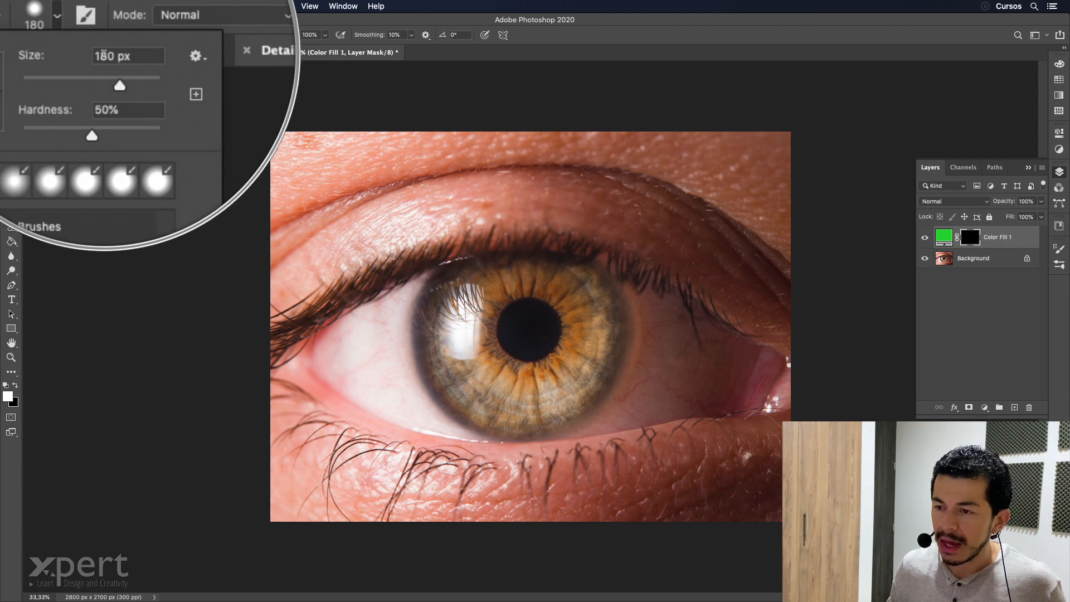
click(106, 54)
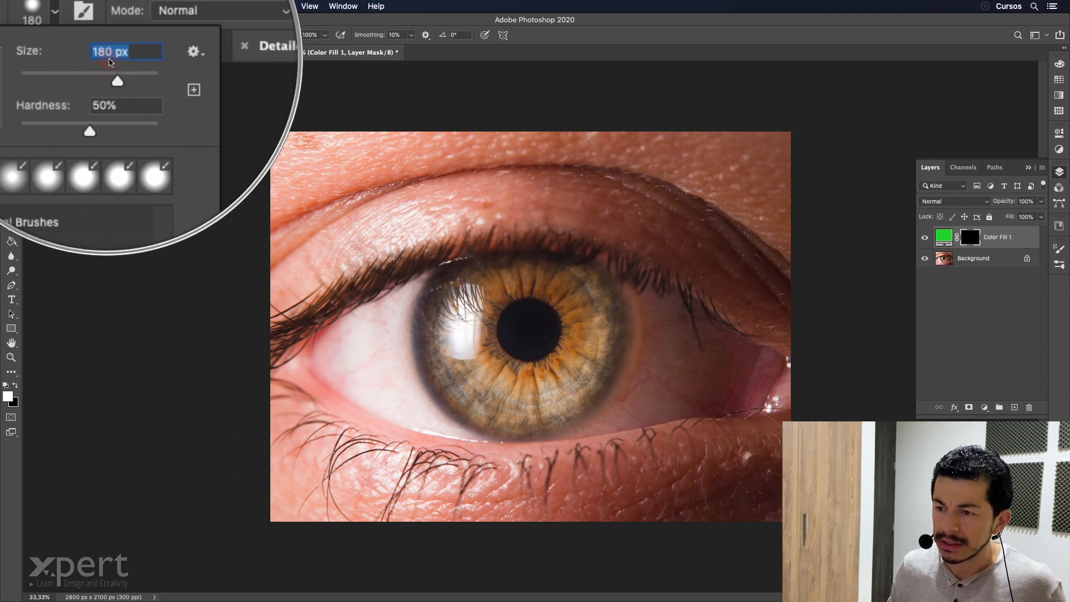
text(300)
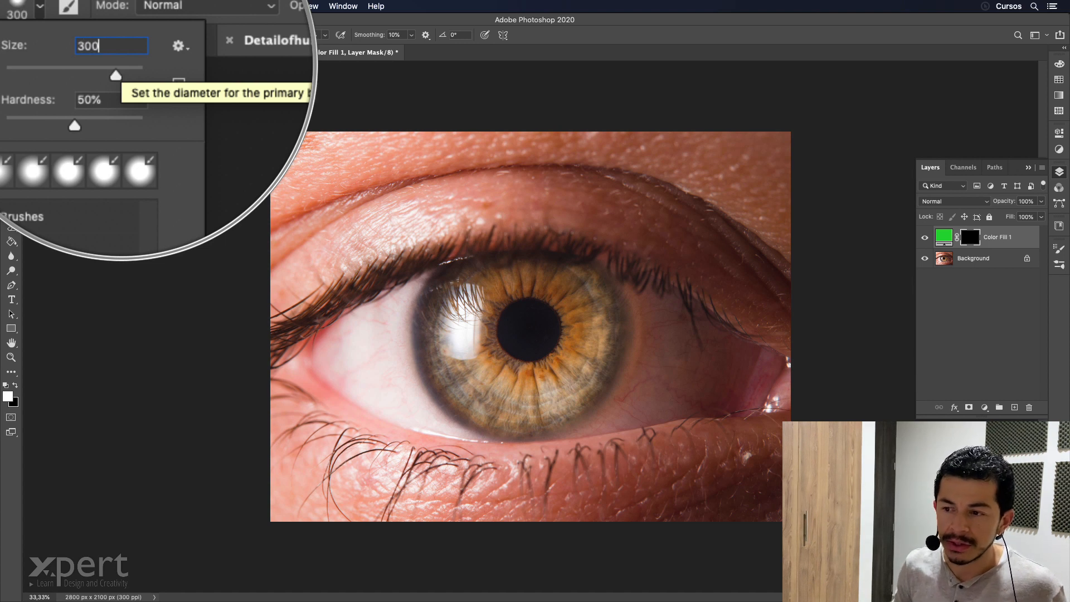
key(Tab)
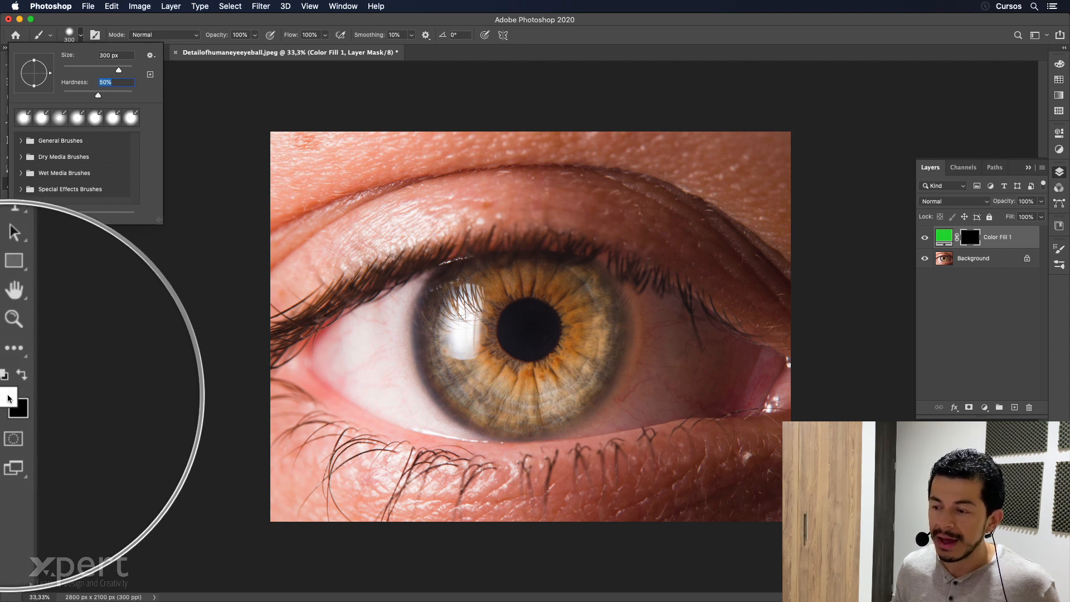
click(531, 336)
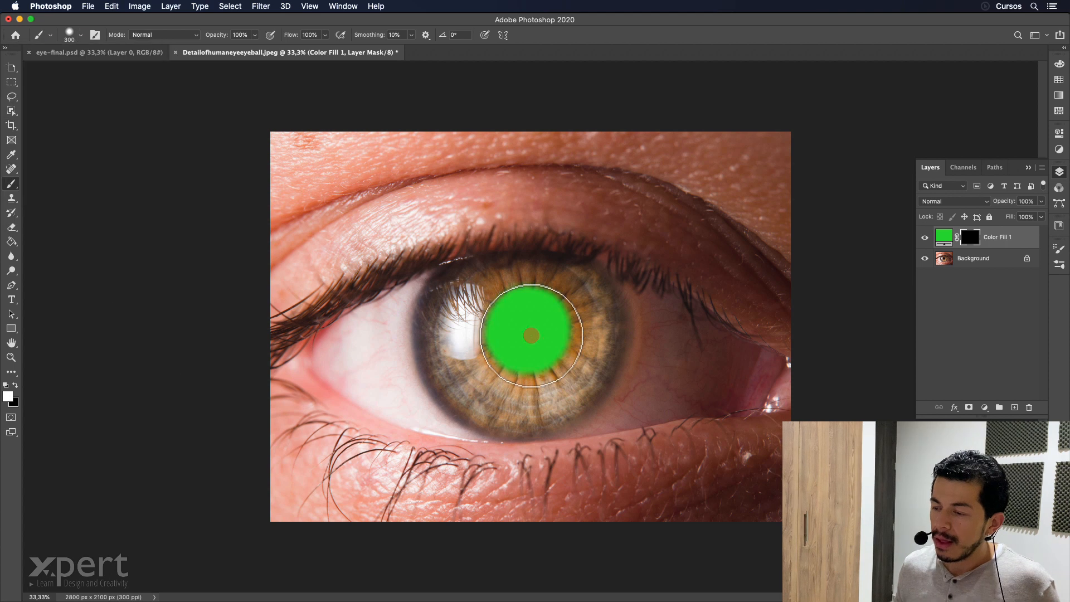
mouse_move(531, 335)
mouse_down()
mouse_move(542, 310)
mouse_move(513, 307)
mouse_move(498, 333)
mouse_move(520, 357)
mouse_move(542, 352)
mouse_move(544, 305)
mouse_up()
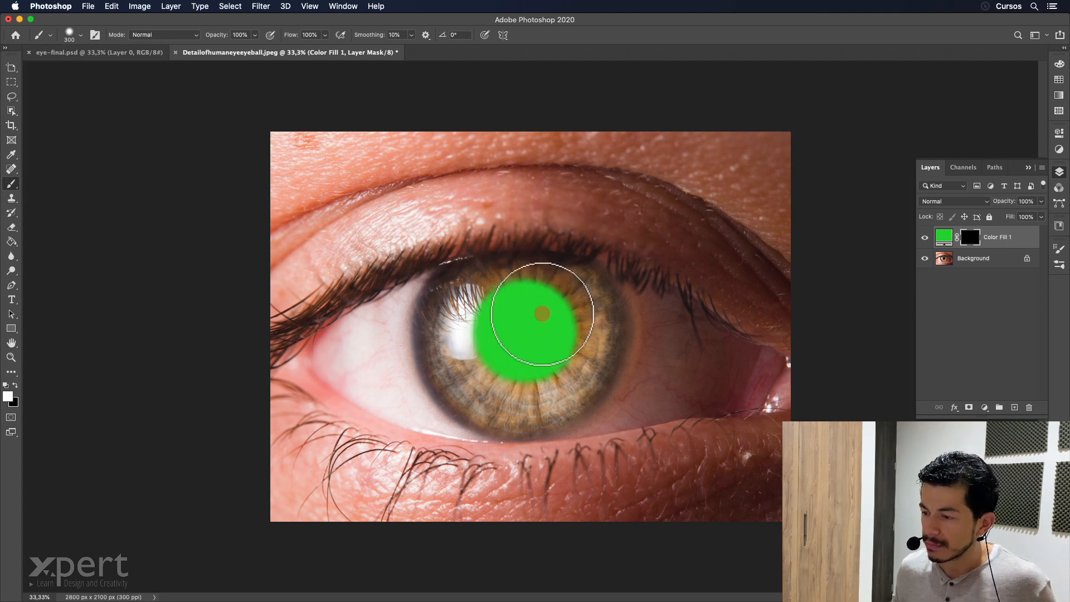
Lower the green fill layer's opacity to 50% and paint its mask farther out around the pupil to widen the green ring.
click(1023, 201)
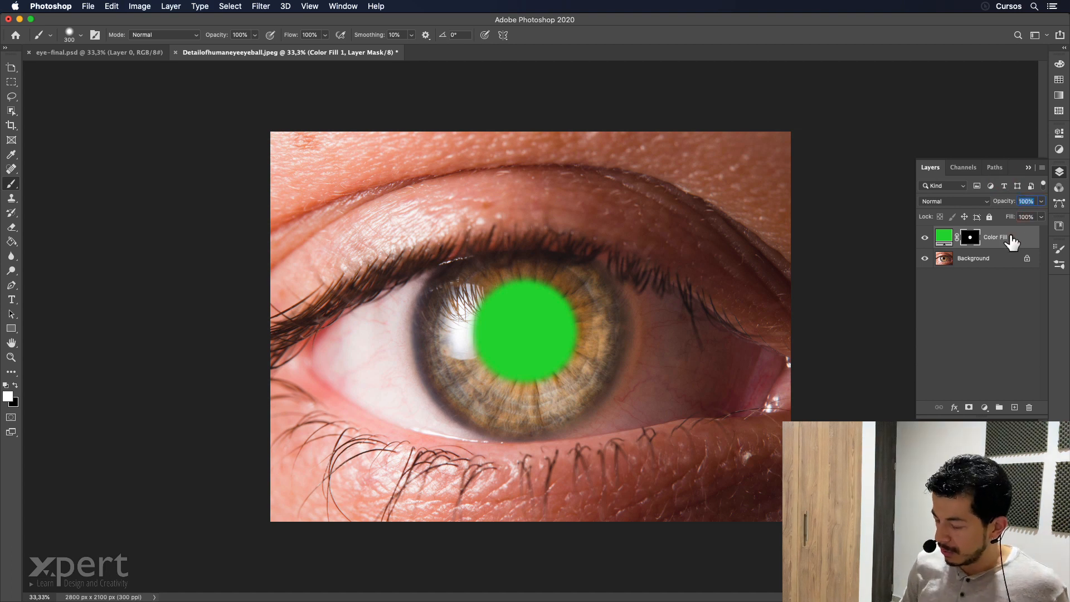
text(50)
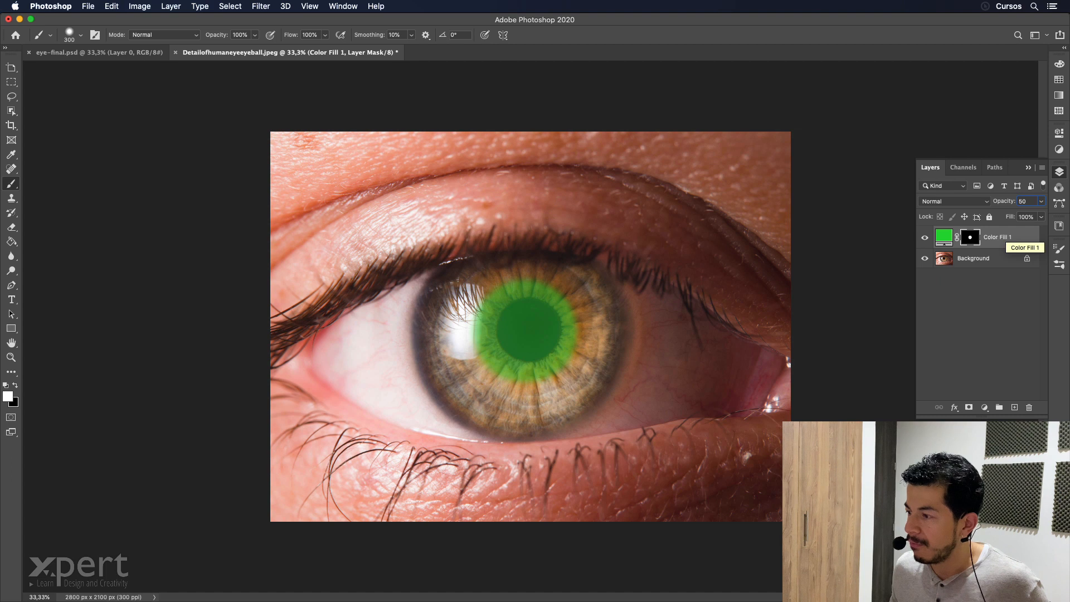
key(Tab)
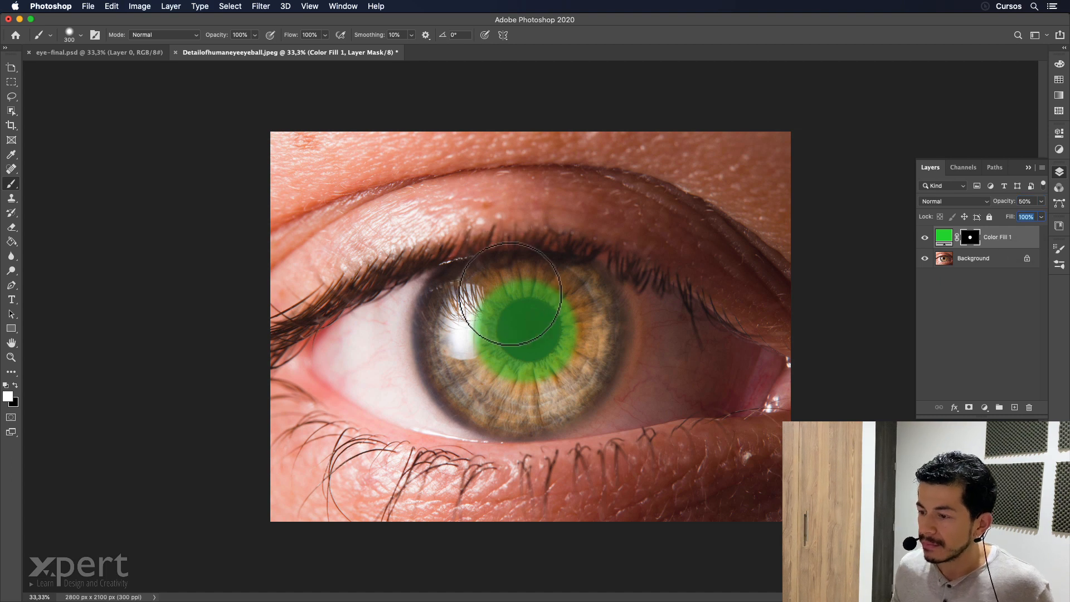
click(521, 345)
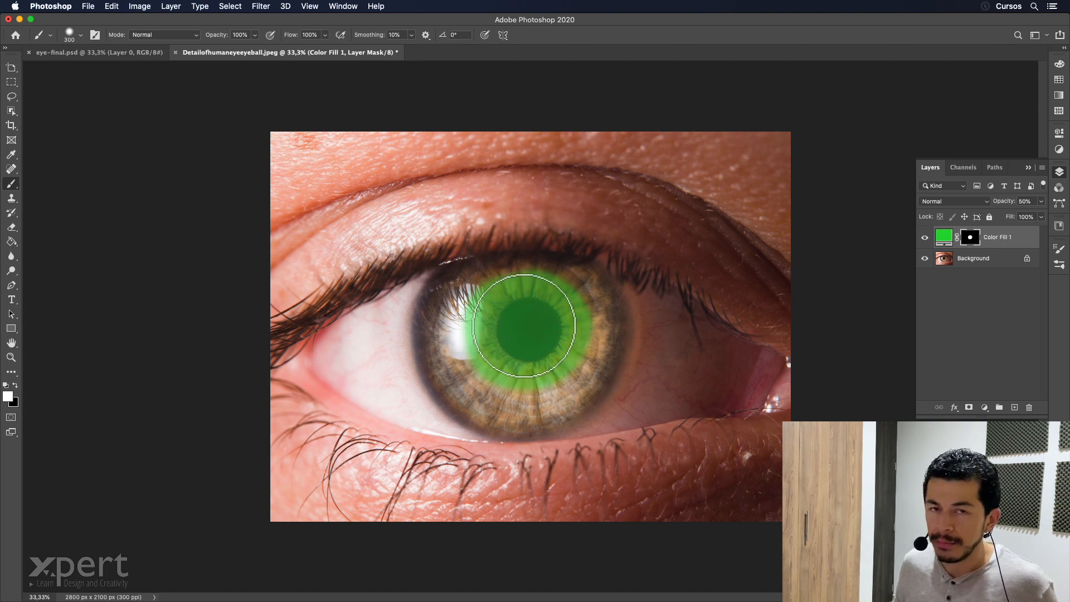
Select the pupil with a circular Elliptical Marquee drawn from its center and fill that area of the mask with black.
drag(11, 82, 29, 91)
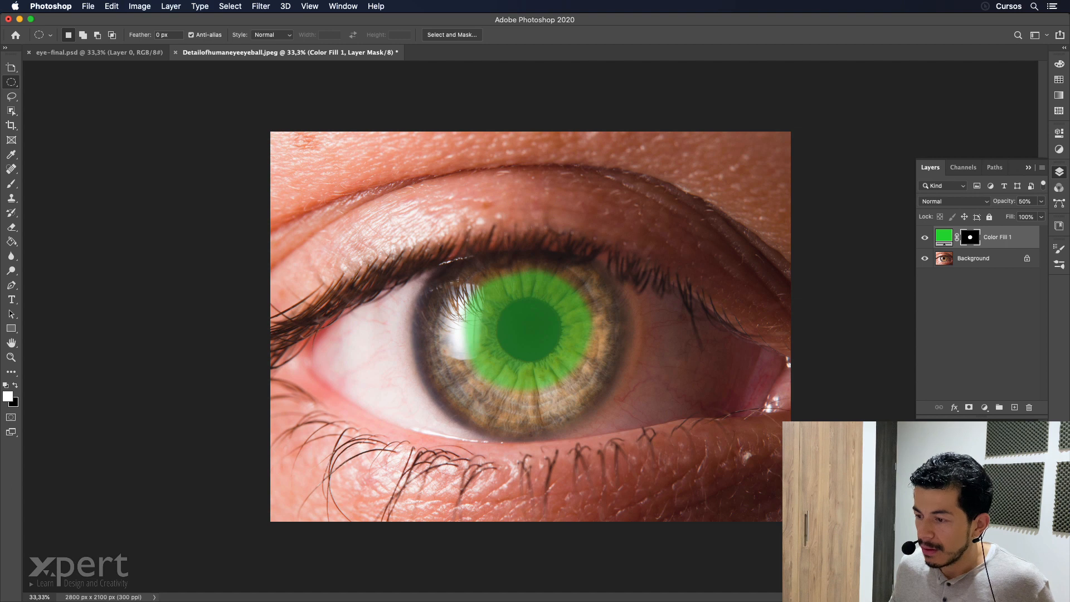
drag(528, 329, 547, 305)
key(alt+shift)
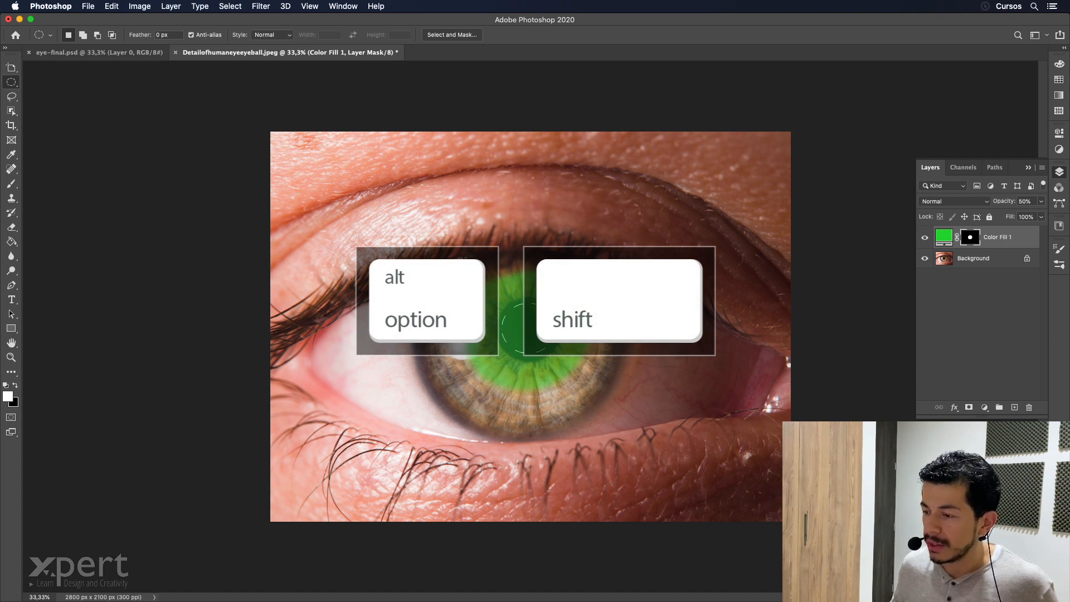
drag(549, 303, 560, 299)
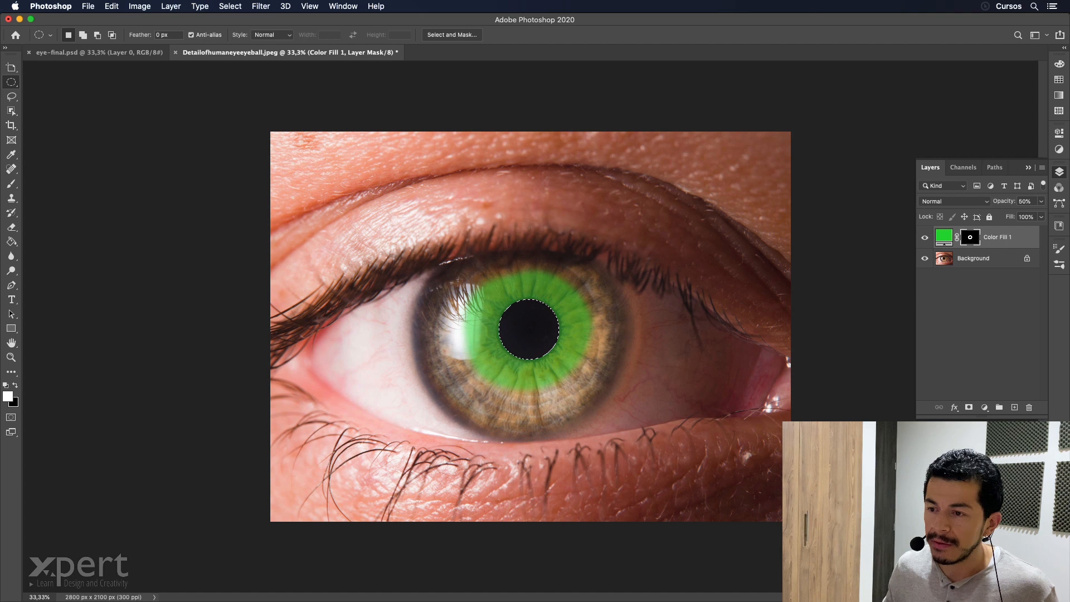
click(111, 7)
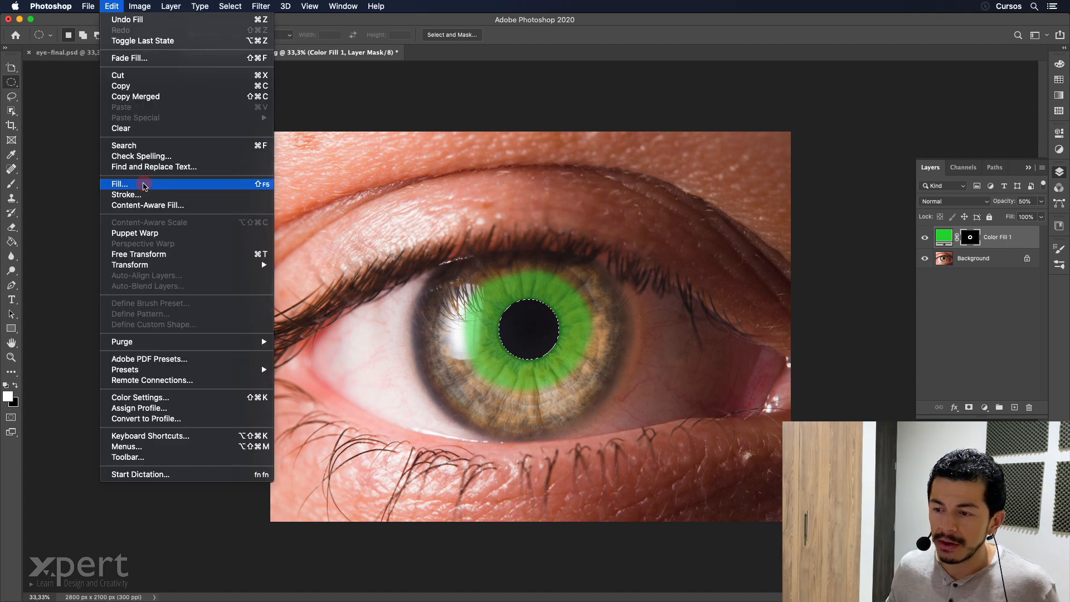
click(144, 185)
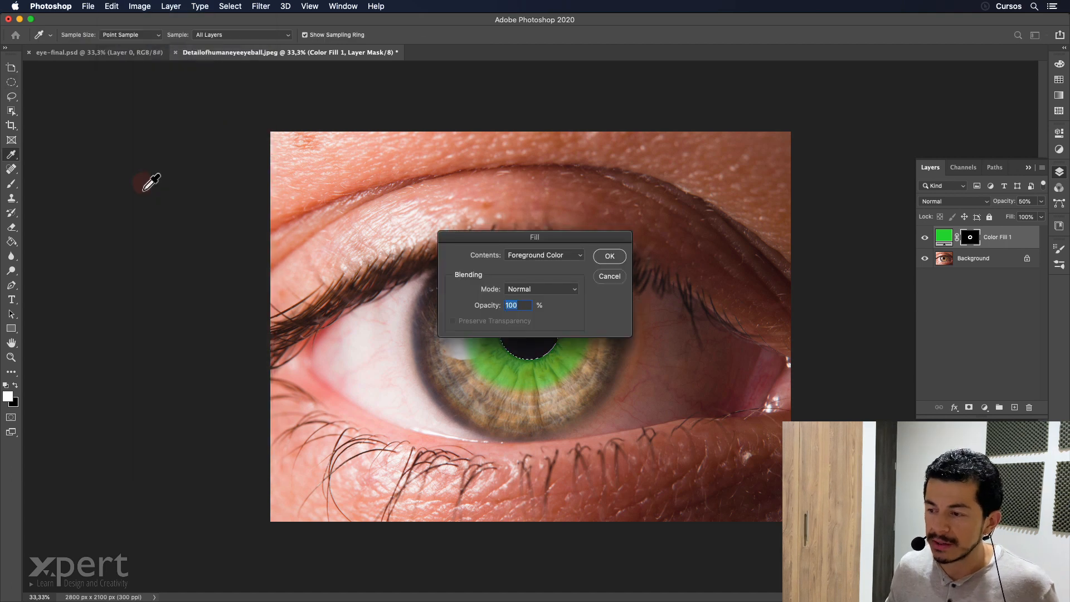
click(580, 258)
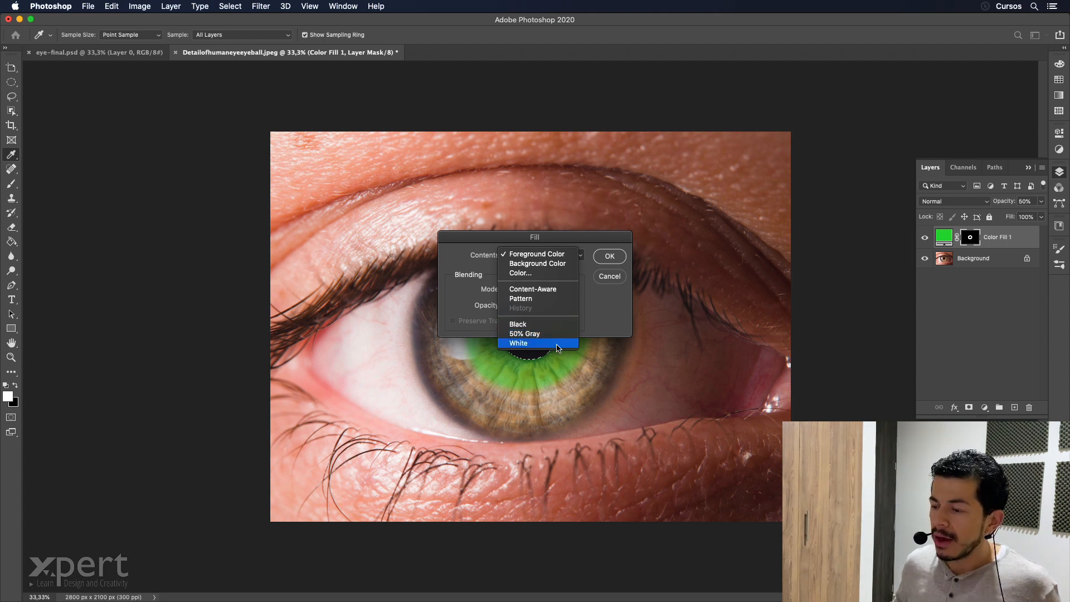
key(Escape)
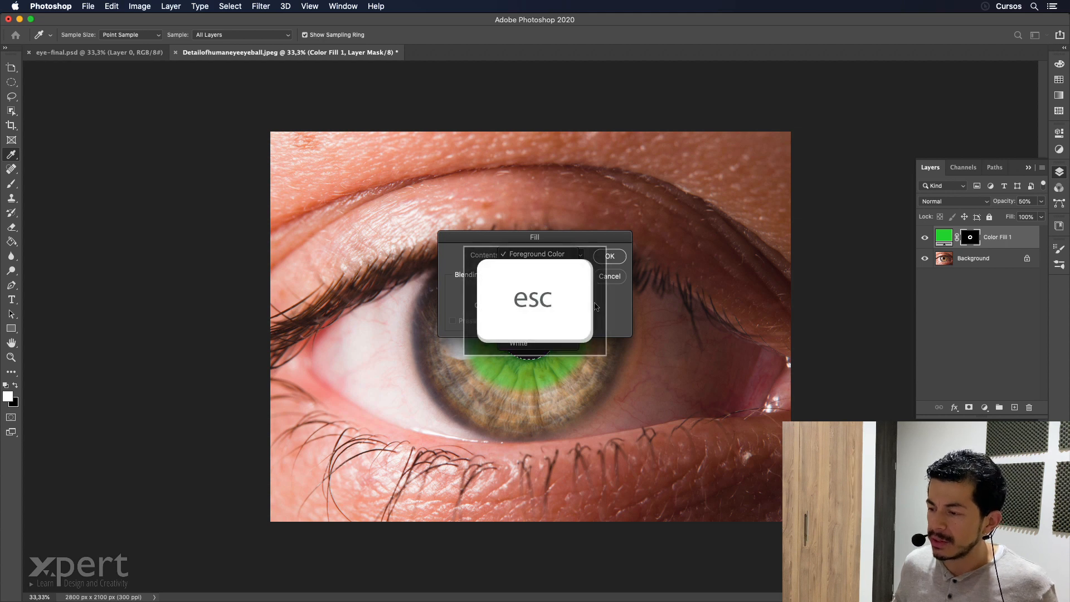
click(614, 280)
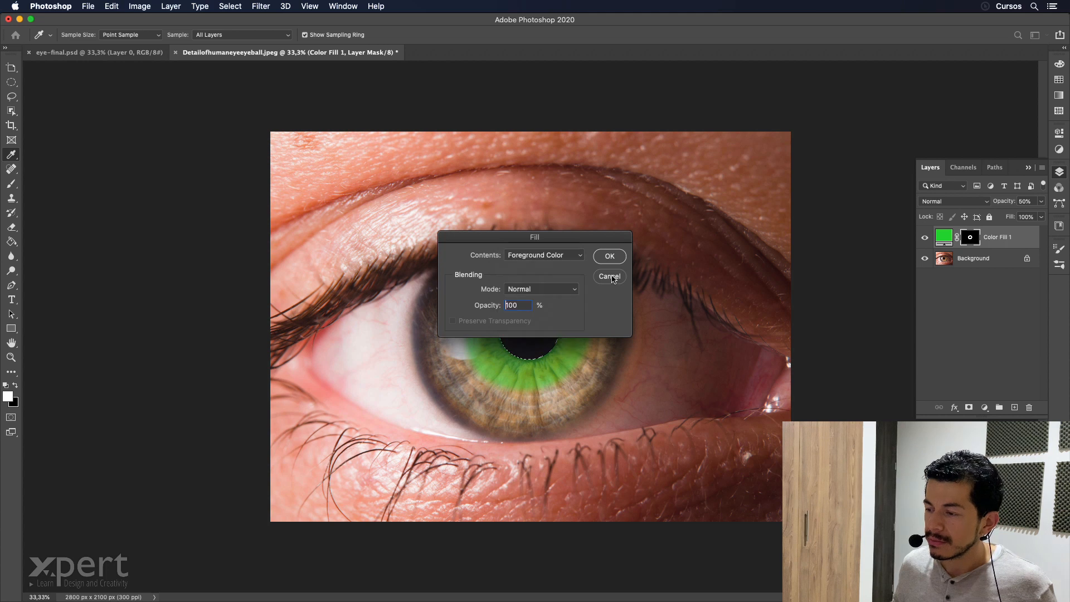
click(613, 279)
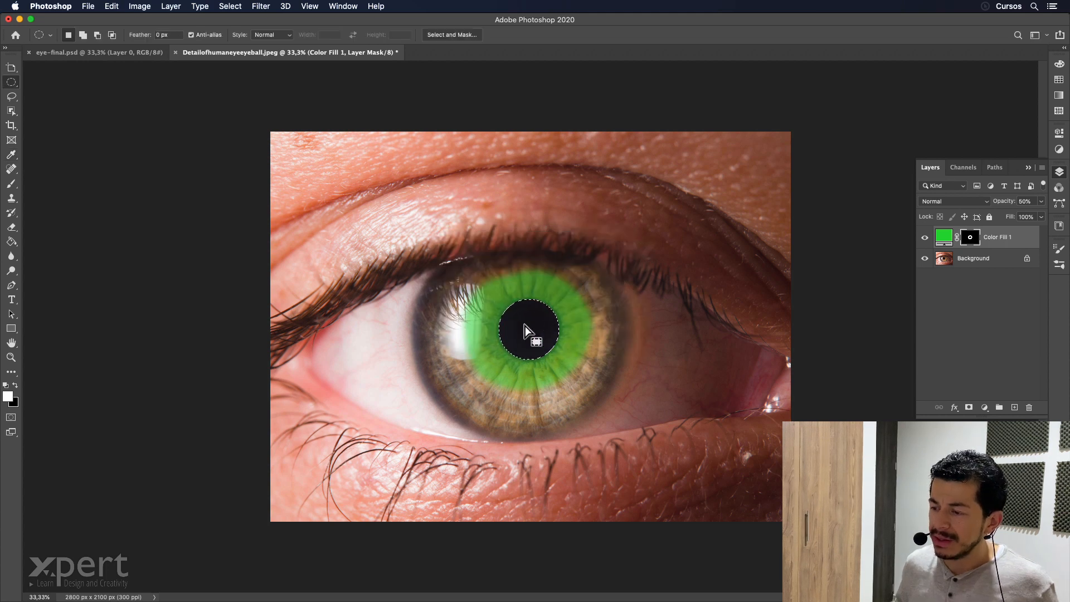
Deselect the pupil and change the green fill layer's blend mode to Soft Light.
click(574, 291)
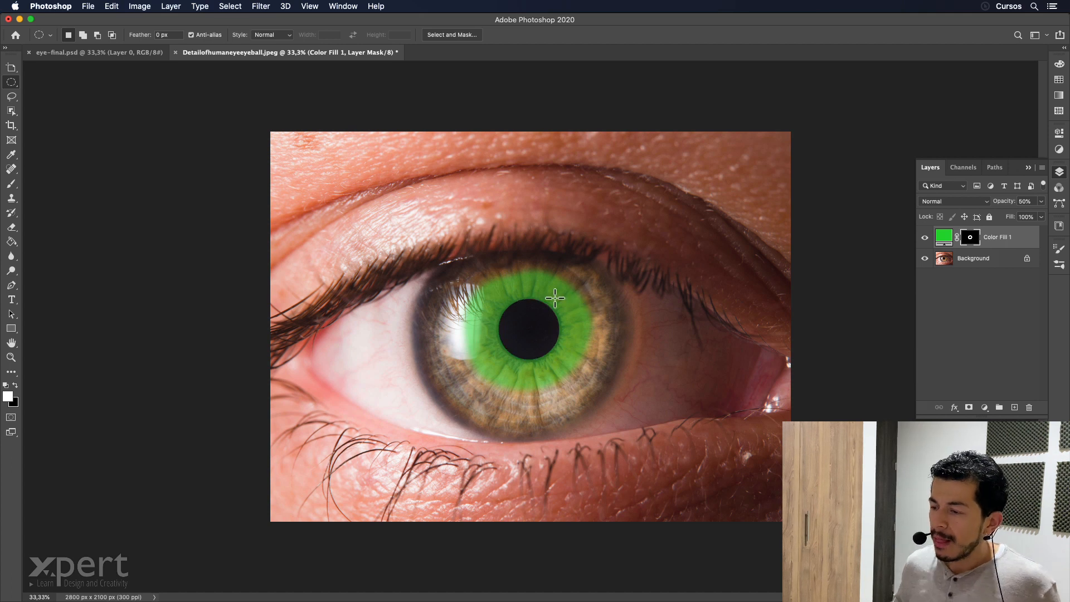
click(987, 206)
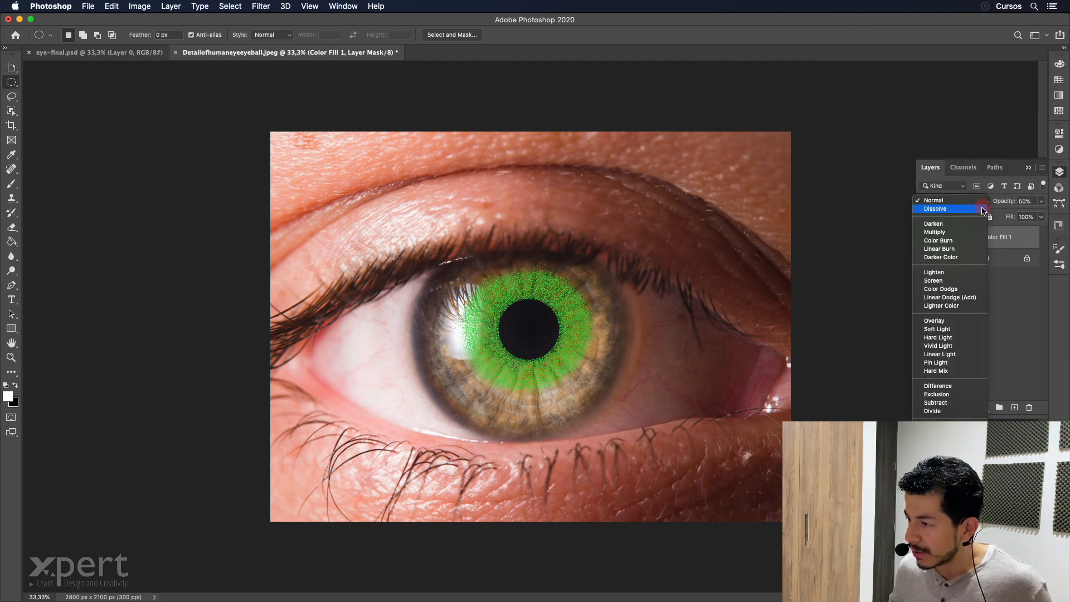
click(957, 331)
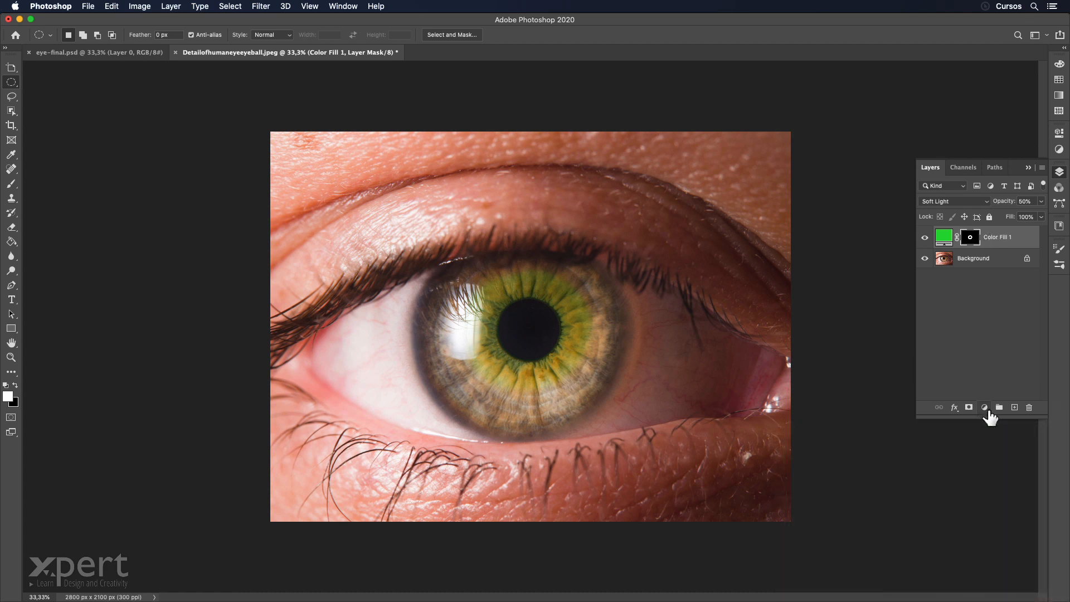
Add a Solid Color fill layer in blue #1830de above the green fill and invert its mask to black.
click(985, 407)
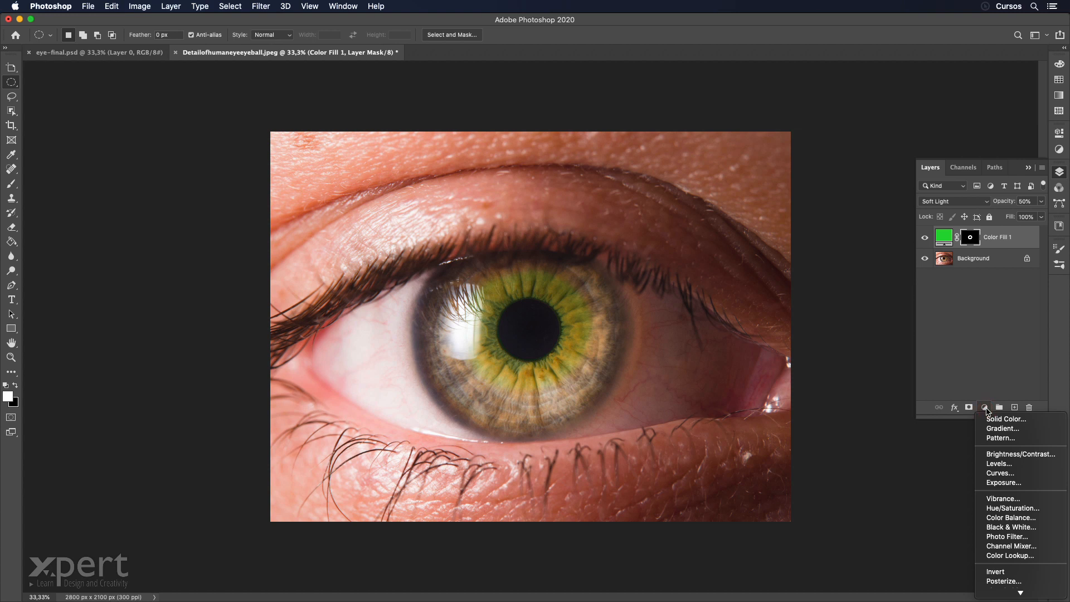
click(1027, 422)
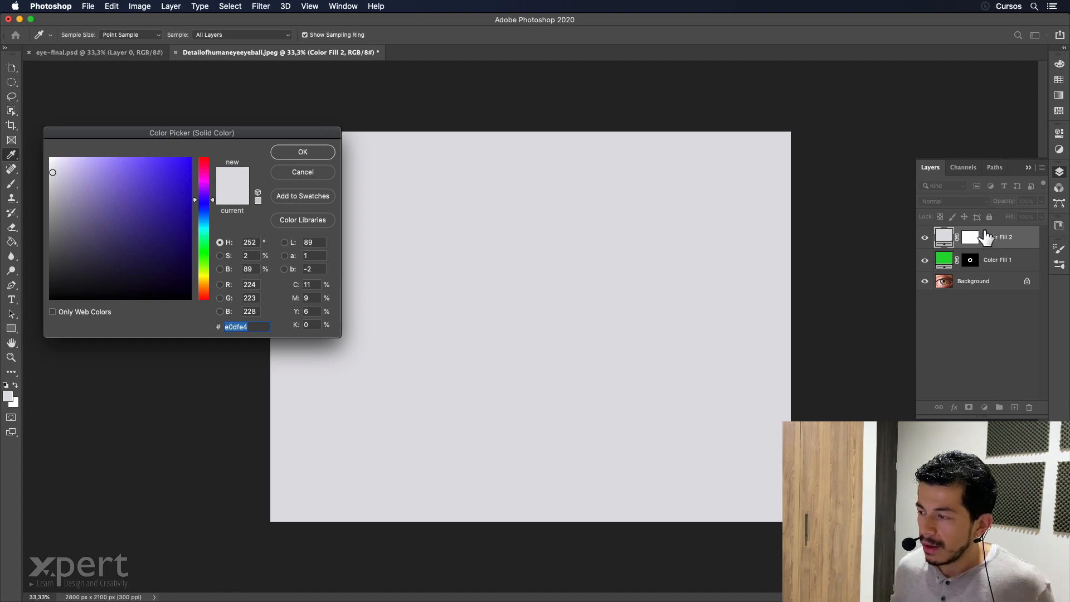
click(213, 203)
drag(214, 204, 206, 214)
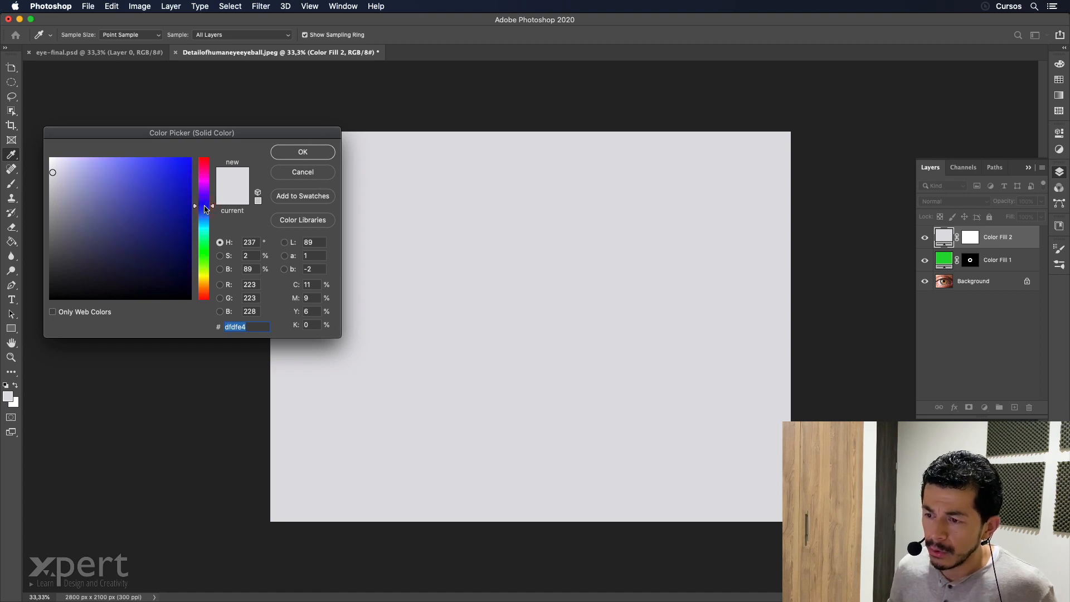
click(176, 176)
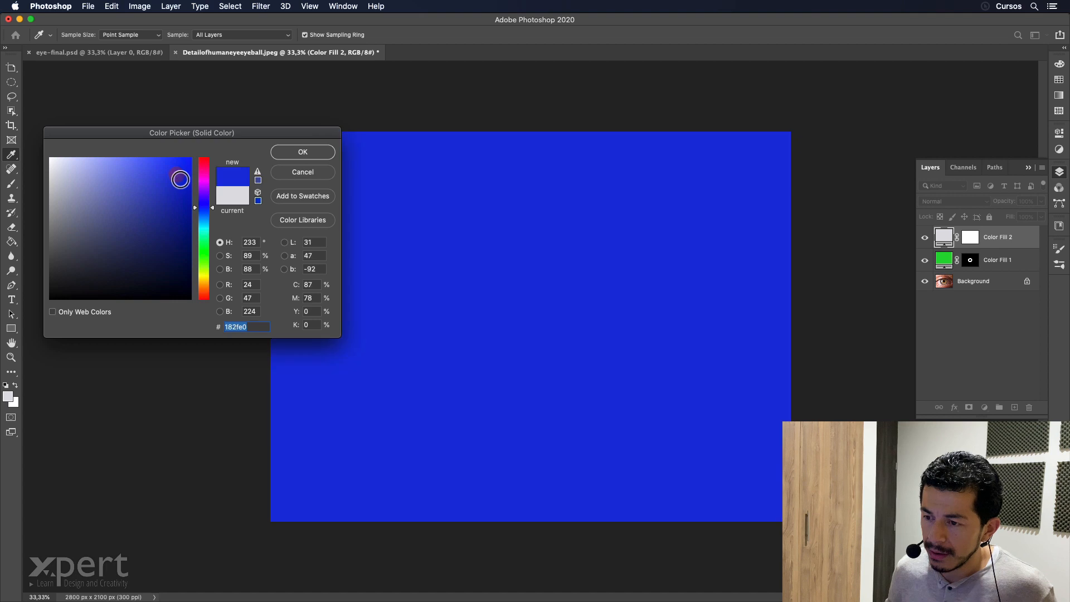
click(320, 153)
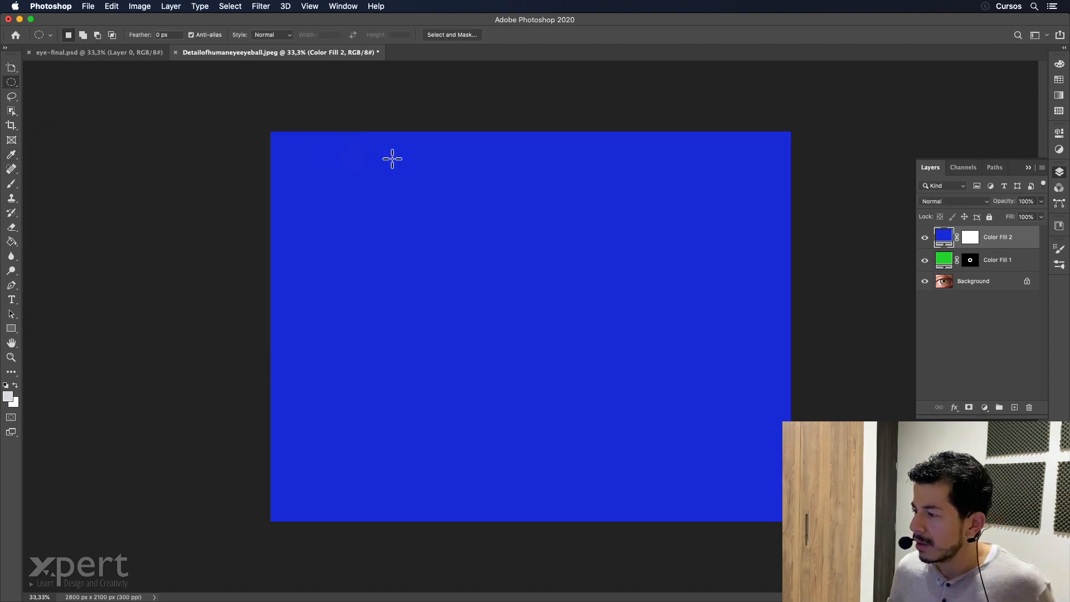
click(974, 240)
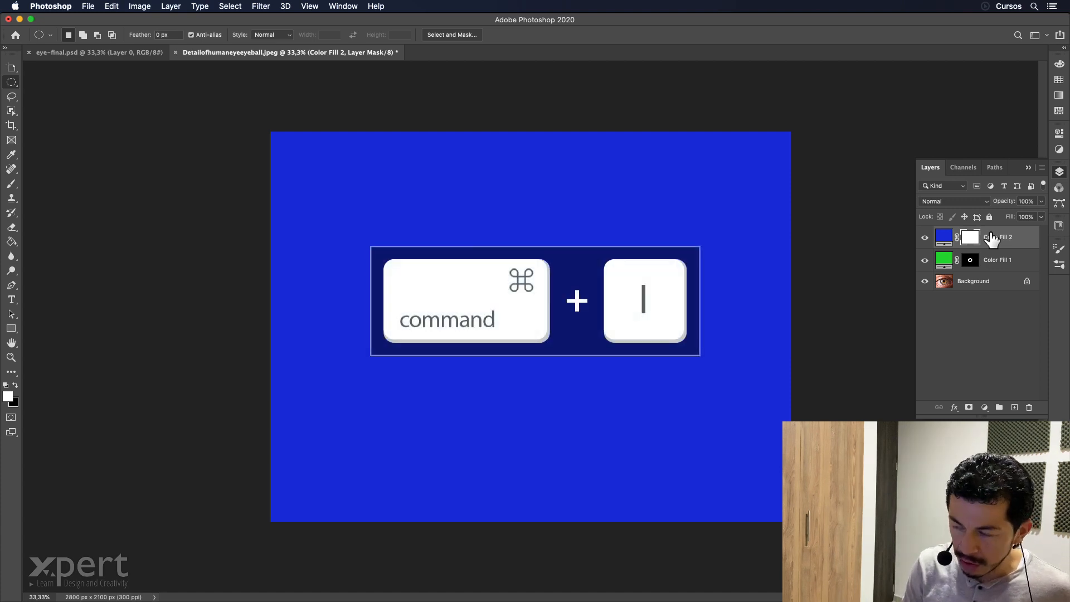
key(super+i)
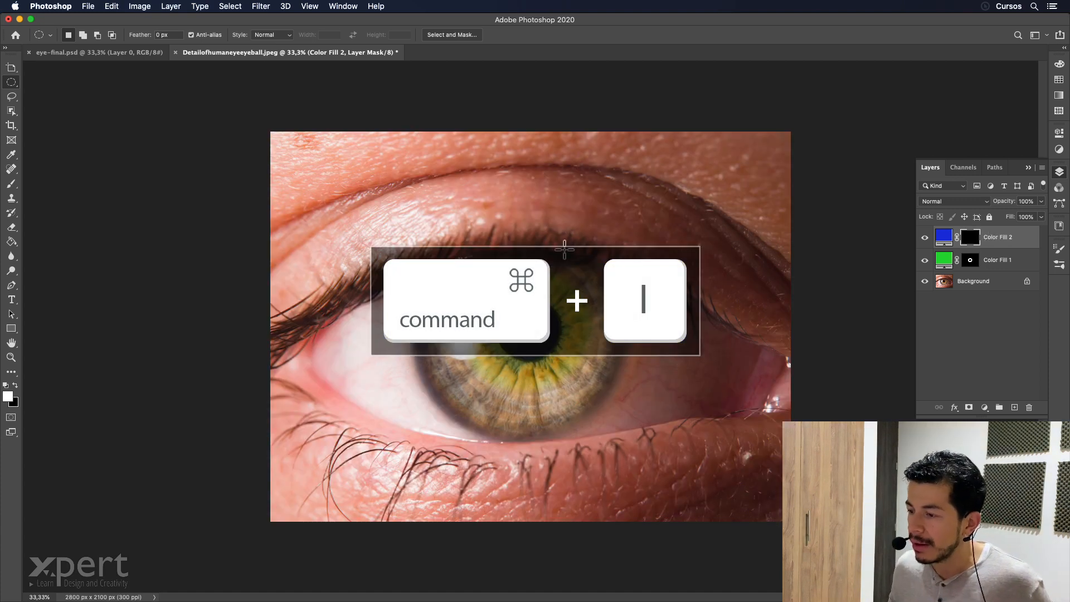
Paint a white ring on the blue fill's mask around the green inner iris with a 150 px brush at 50% hardness.
key(b)
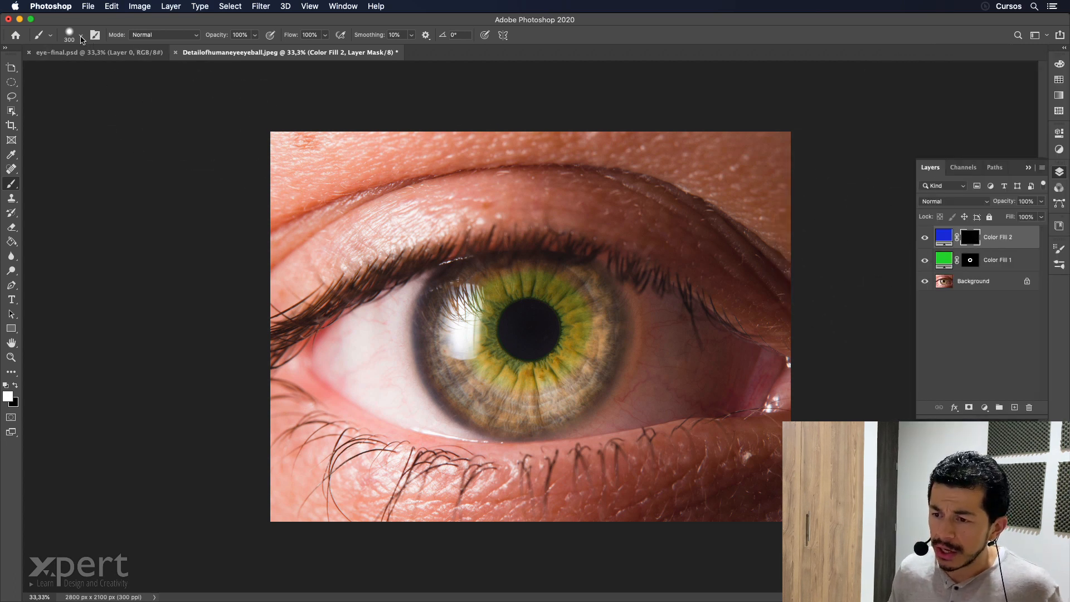
click(82, 38)
text(150)
key(Tab)
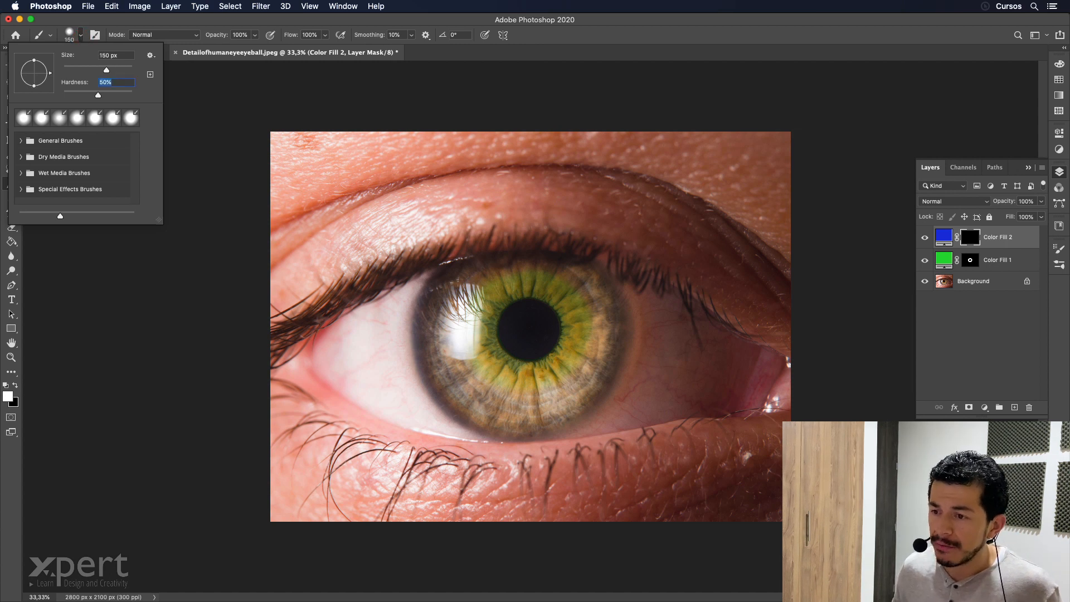
mouse_move(461, 298)
mouse_down()
mouse_move(468, 368)
mouse_move(515, 399)
mouse_move(577, 381)
mouse_move(599, 333)
mouse_move(576, 275)
mouse_move(531, 262)
mouse_move(466, 293)
mouse_move(458, 355)
mouse_up()
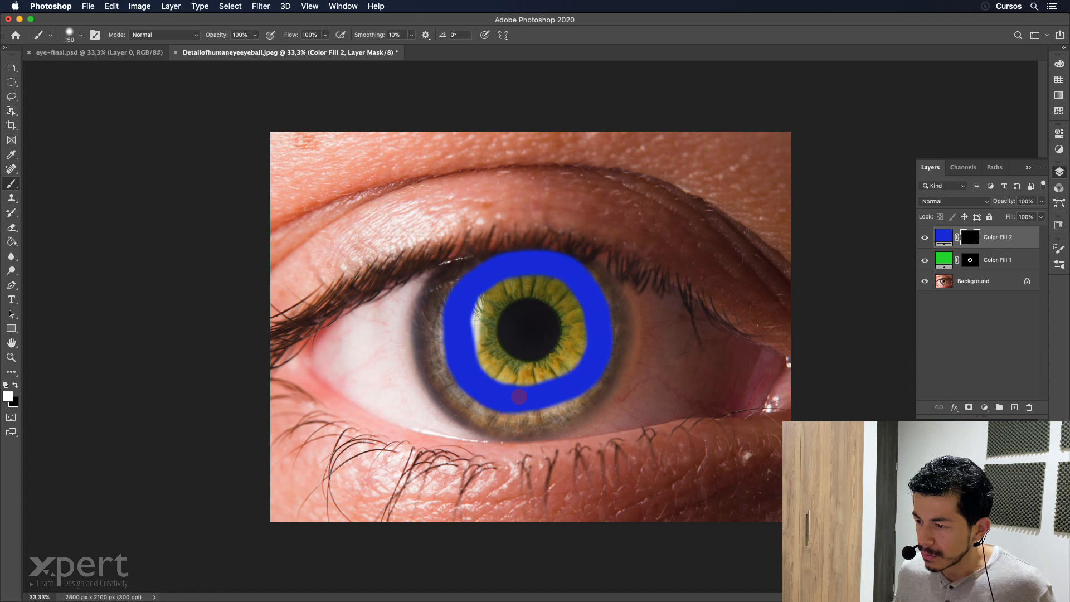
drag(471, 310, 470, 320)
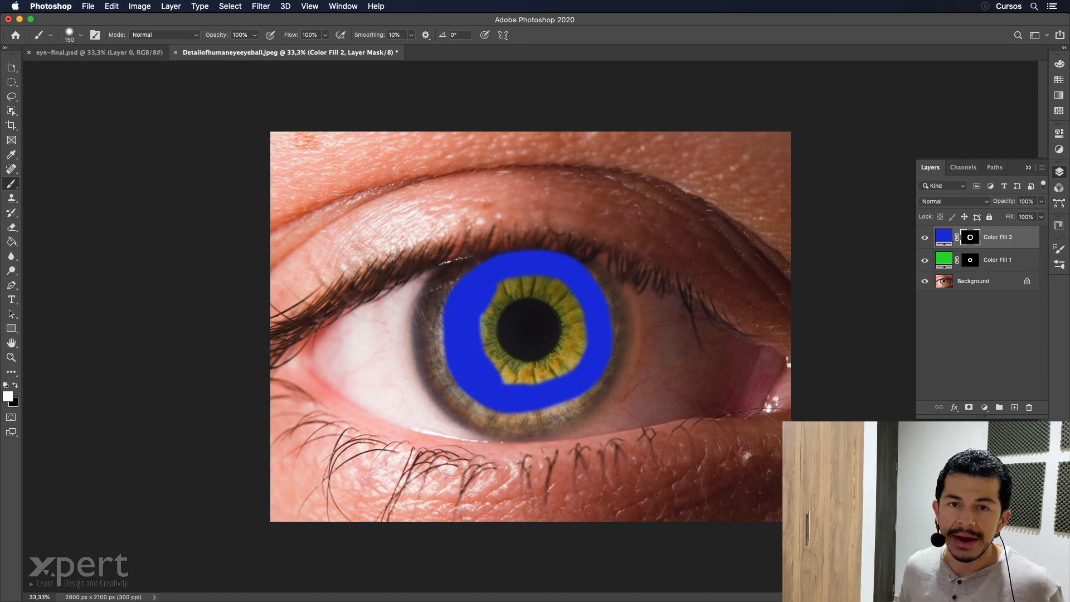
click(444, 361)
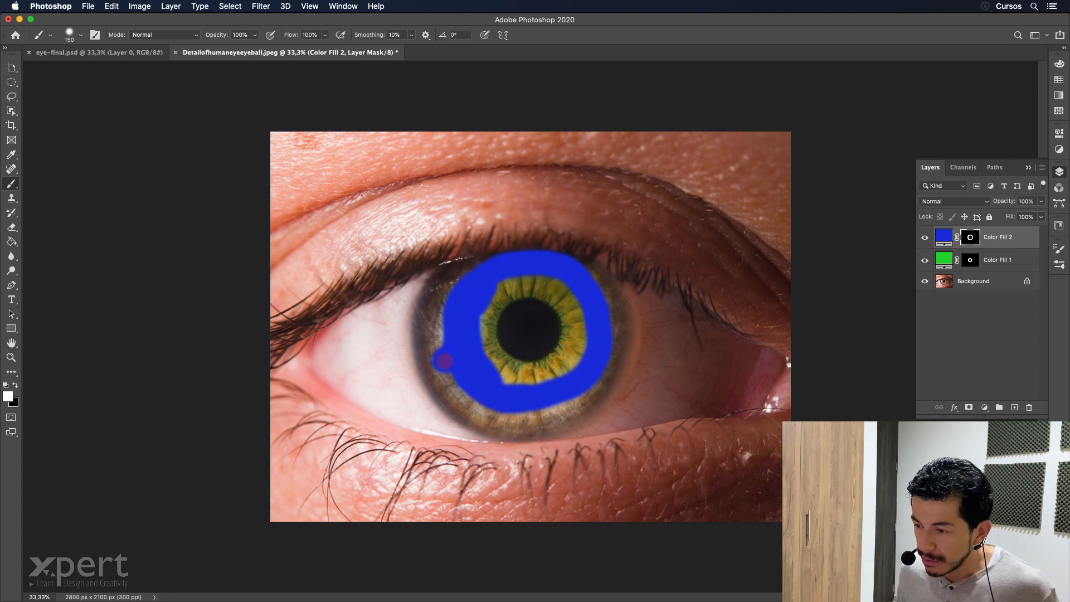
drag(590, 398, 603, 380)
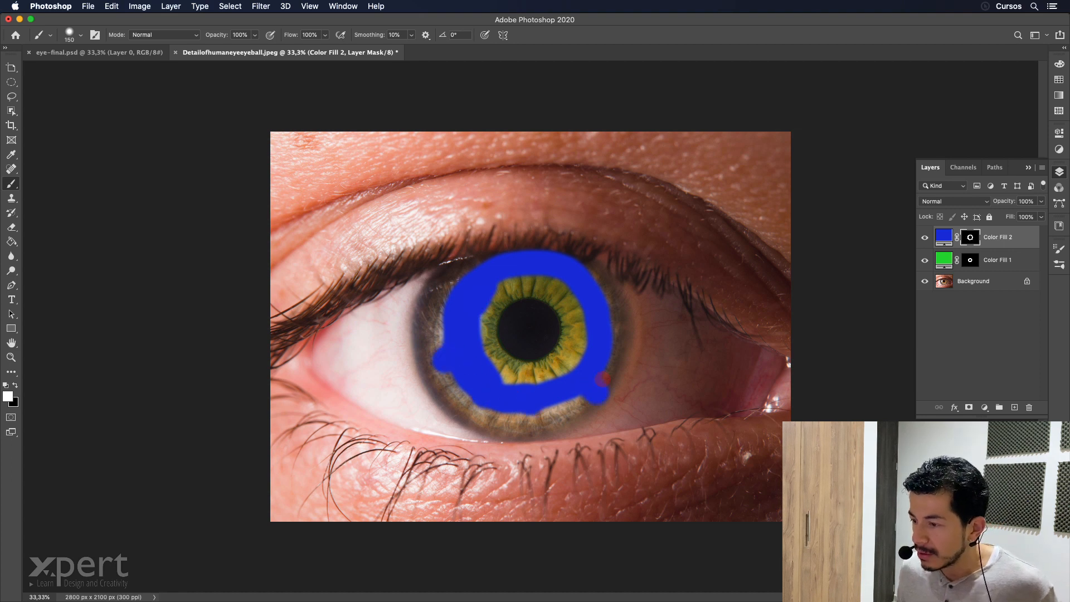
mouse_move(498, 285)
mouse_down()
mouse_move(501, 295)
mouse_move(542, 286)
mouse_move(577, 311)
mouse_move(555, 330)
mouse_up()
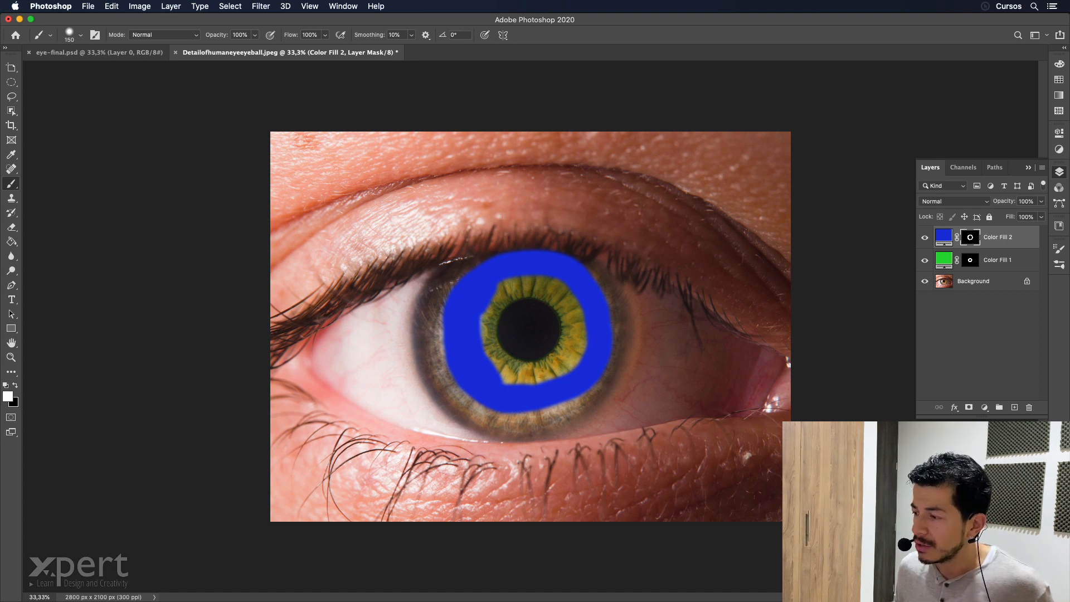
Change the blue fill layer's blend mode to Soft Light and lower its opacity to 65%.
click(970, 202)
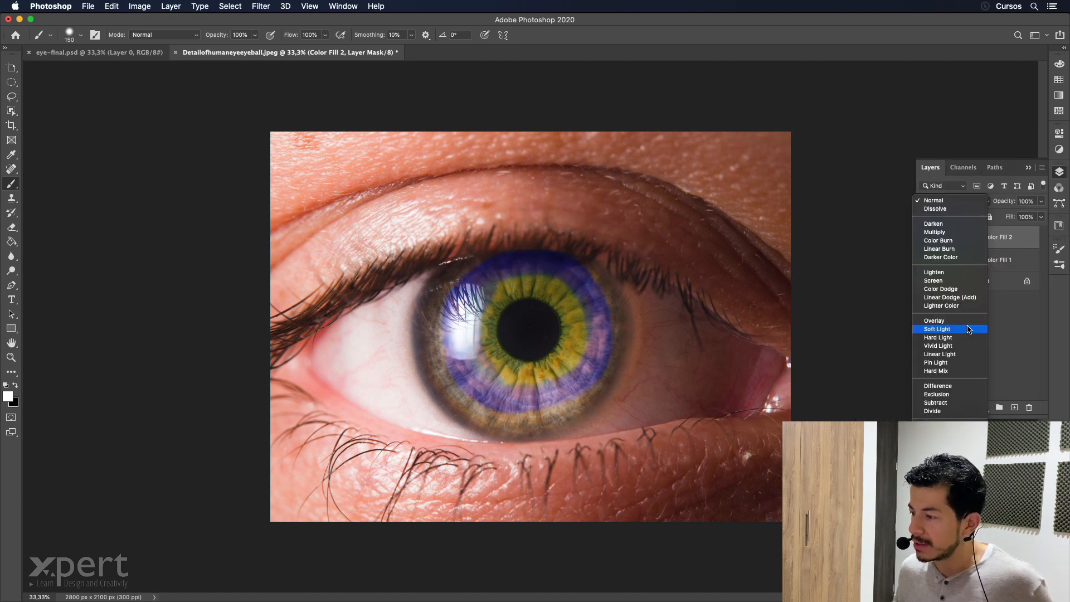
click(967, 330)
drag(994, 204, 986, 202)
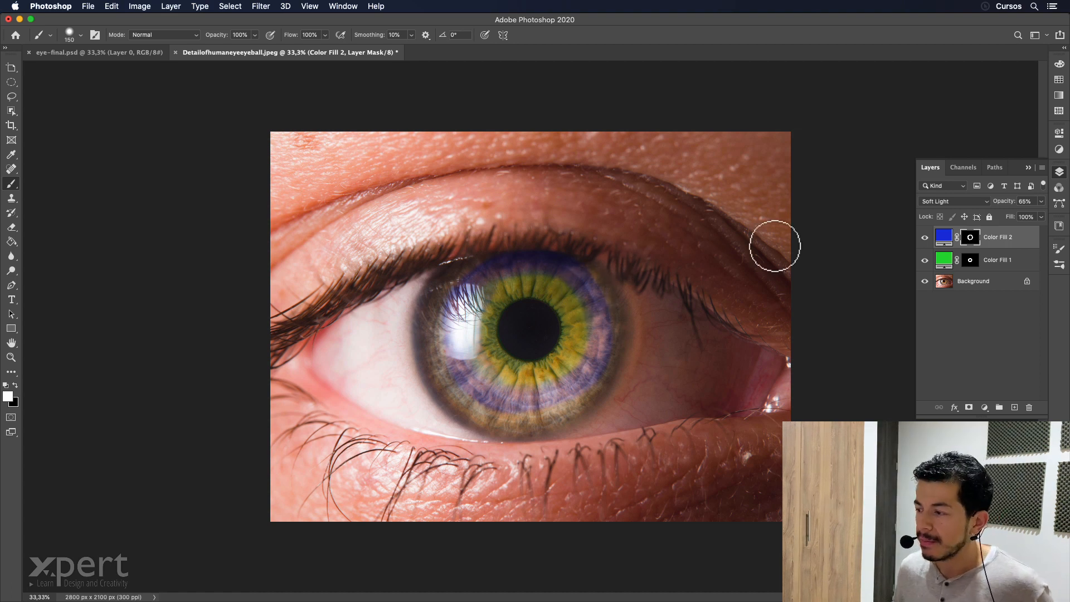
Display the blue fill's mask on its own and feather it by 40 px.
alt+click(976, 245)
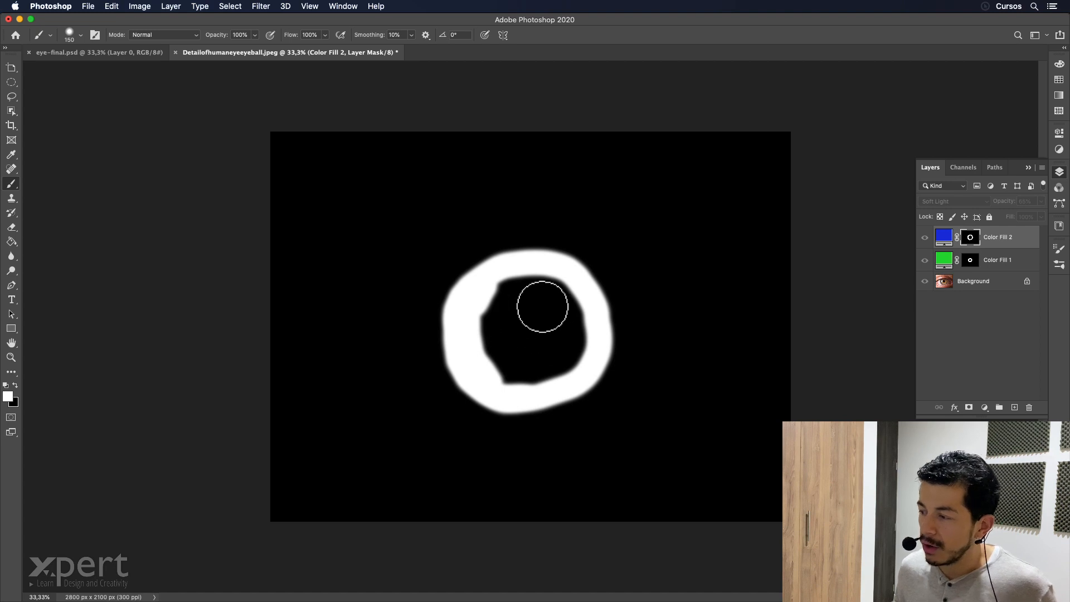
click(1059, 133)
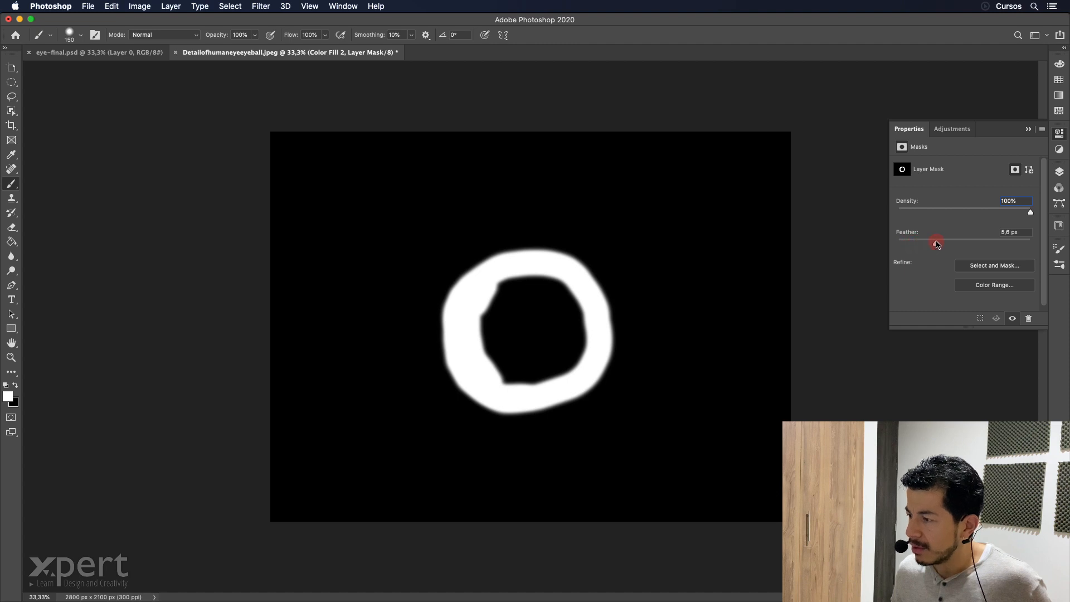
drag(949, 243, 967, 245)
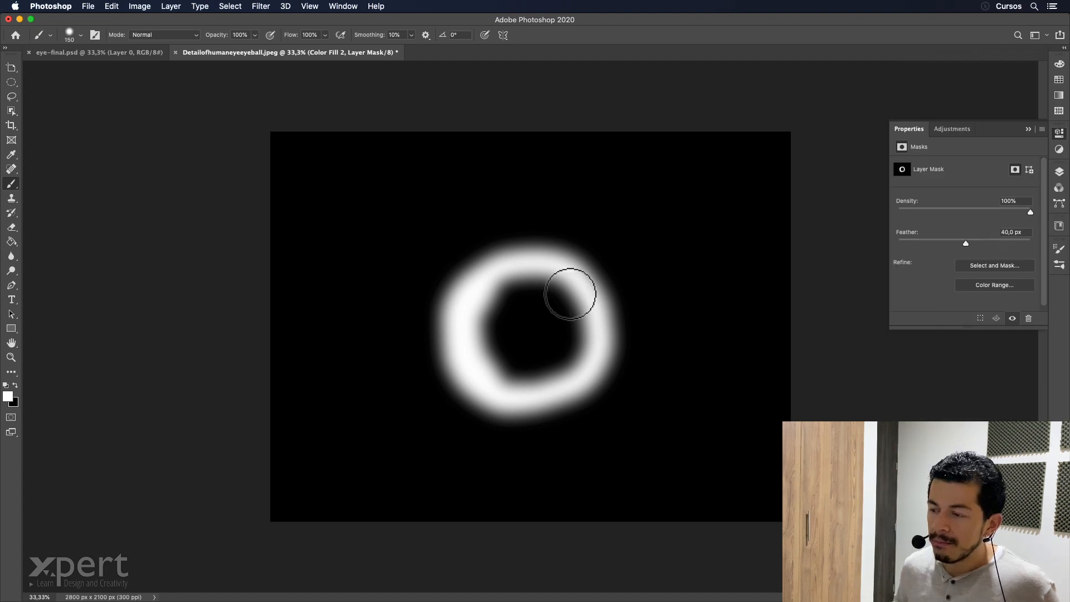
Display the green fill's mask, feather it by about 39 px, and return to the normal image view.
click(1058, 171)
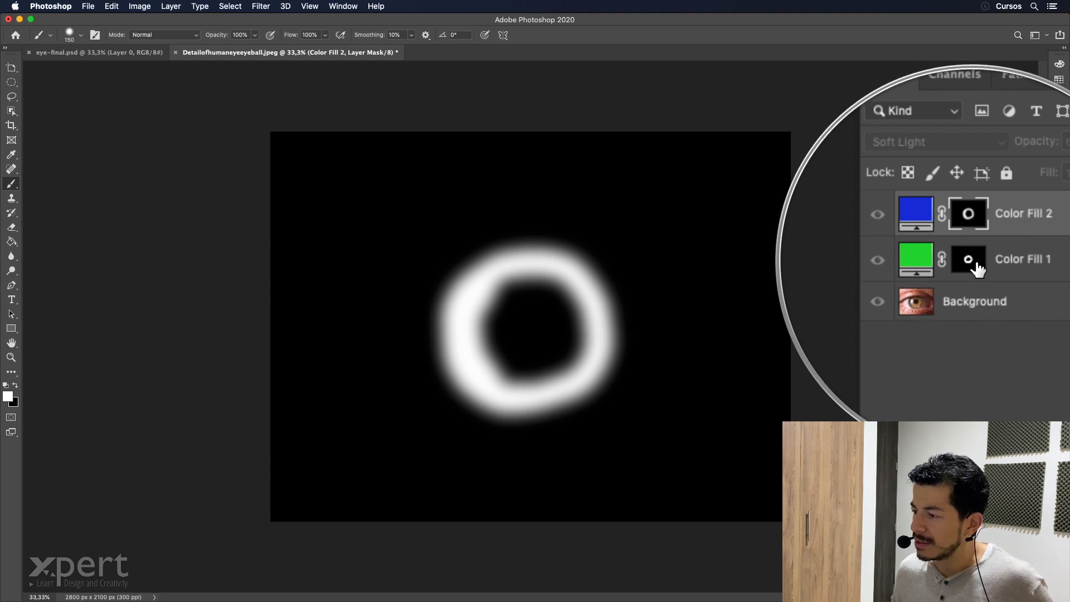
alt+click(977, 266)
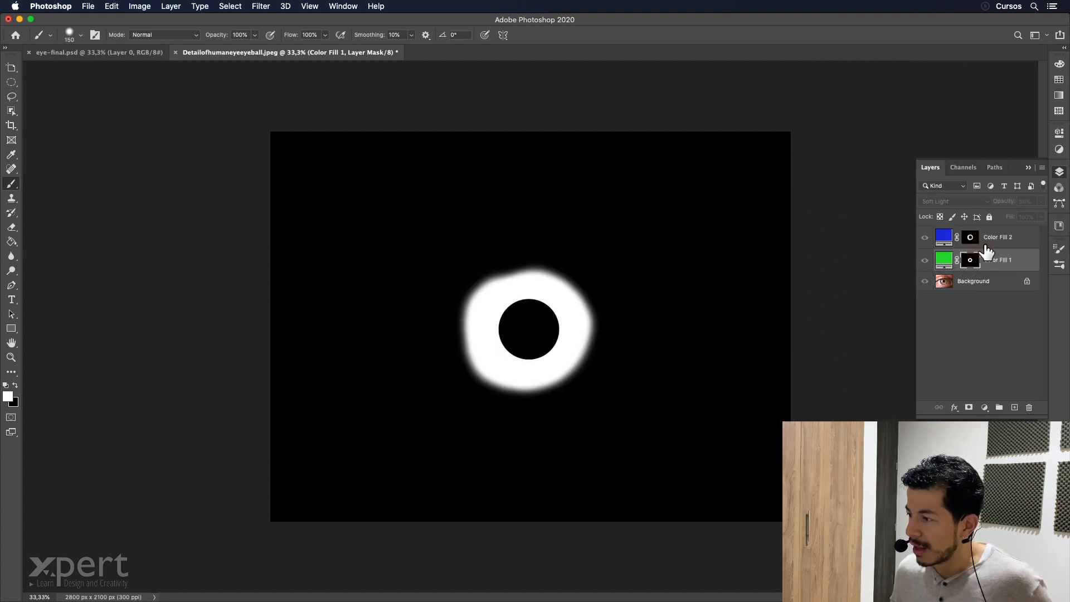
click(1058, 134)
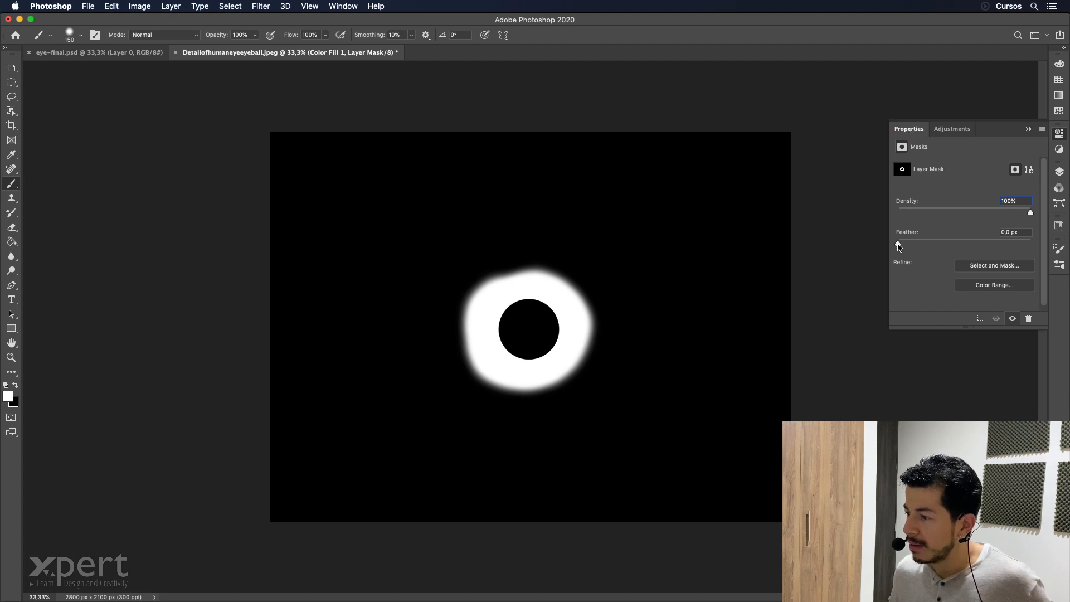
drag(948, 244, 966, 243)
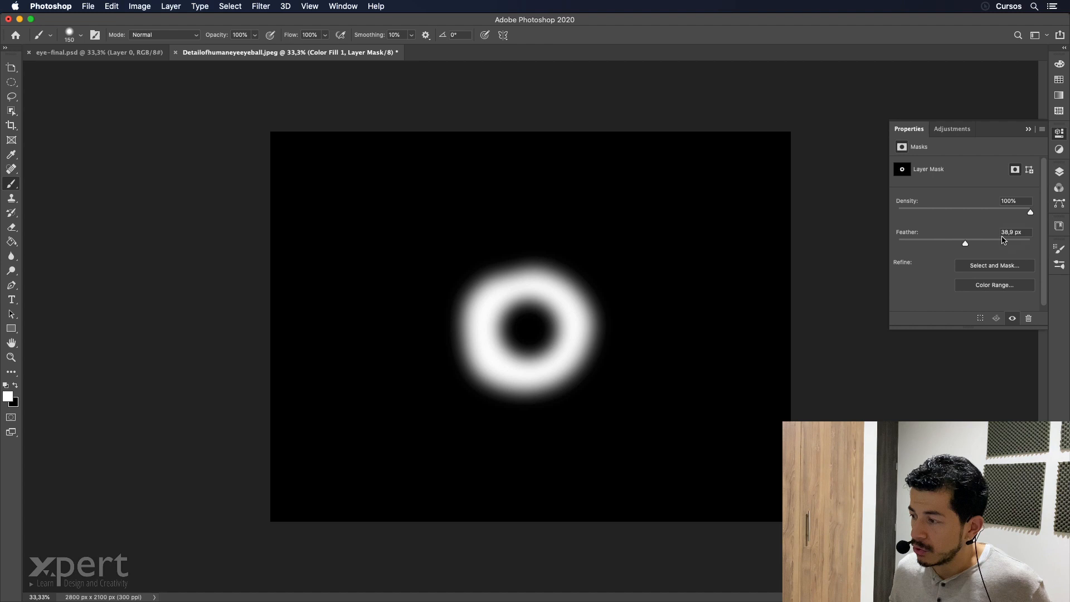
click(1059, 171)
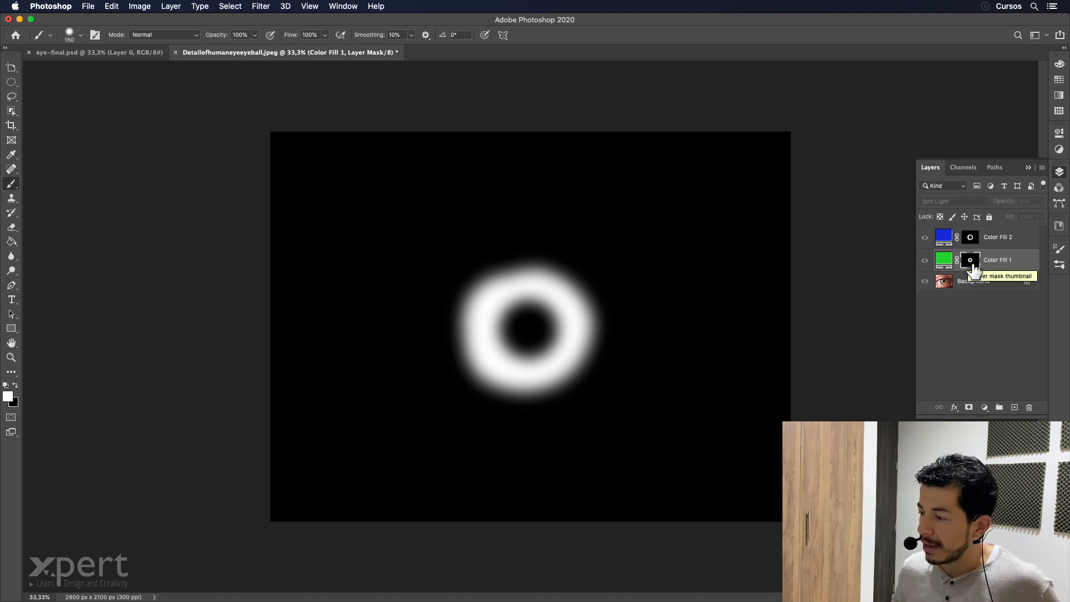
alt+click(973, 264)
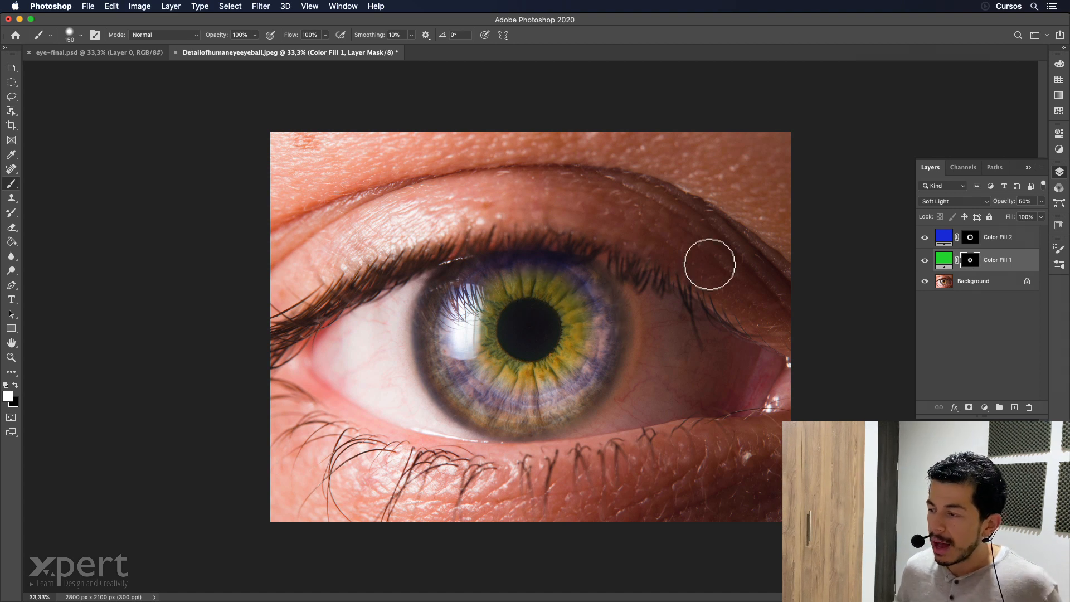
Hide the blue and green fill layers so only the original eye photo shows.
click(933, 237)
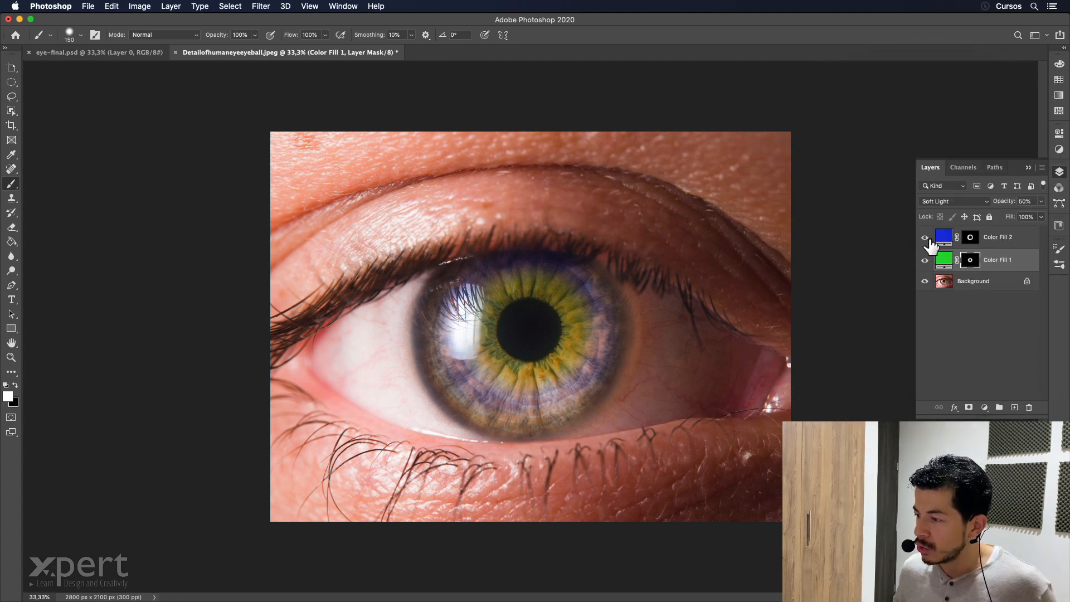
click(925, 239)
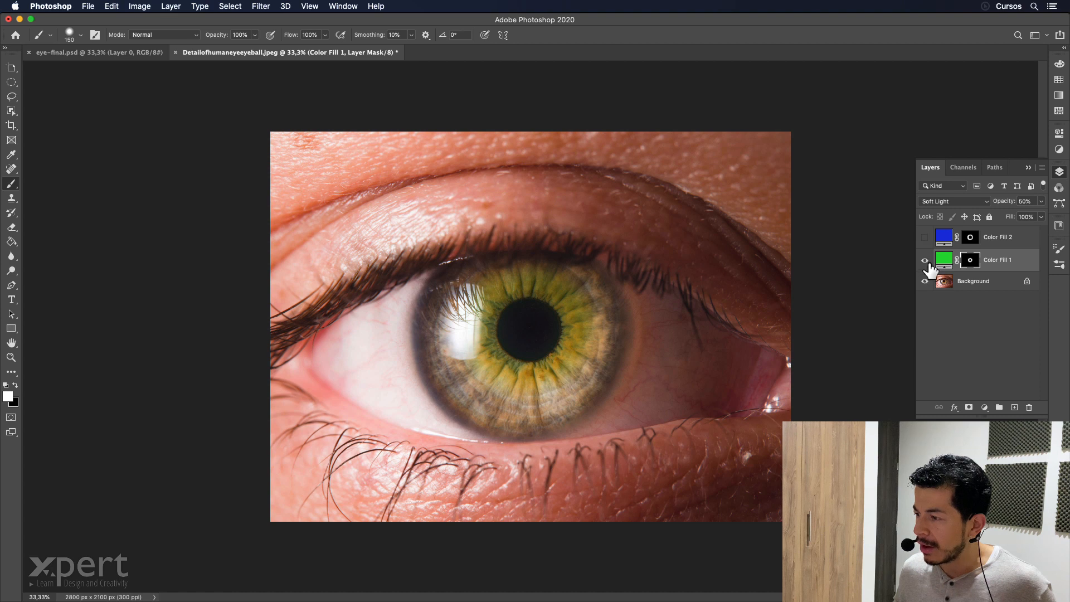
click(926, 261)
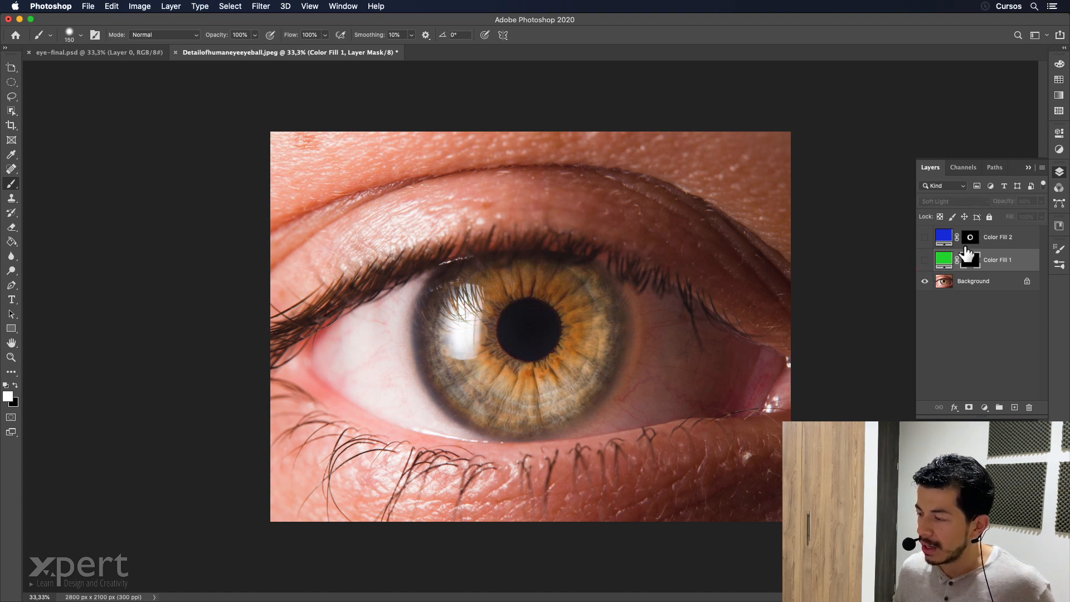
Add a Levels adjustment layer directly above the Background layer and open its settings.
click(993, 281)
click(984, 408)
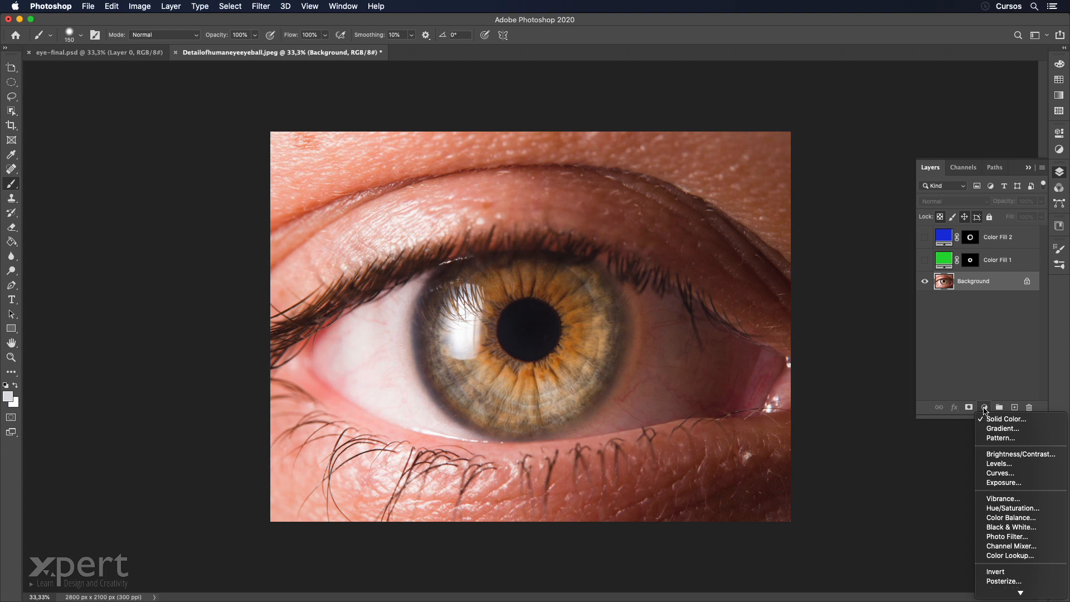
click(1017, 464)
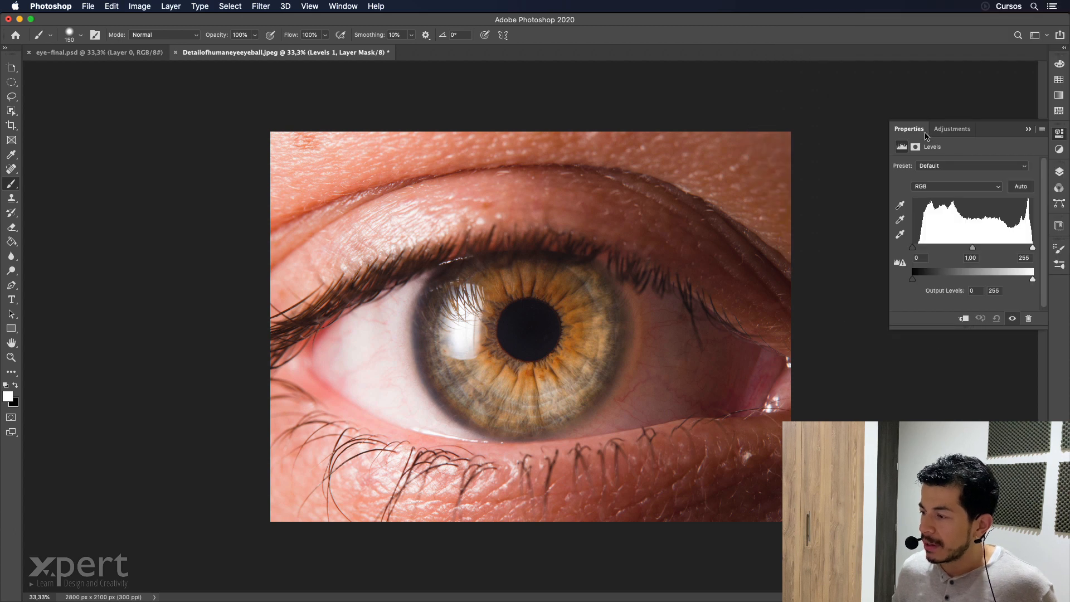
click(1058, 172)
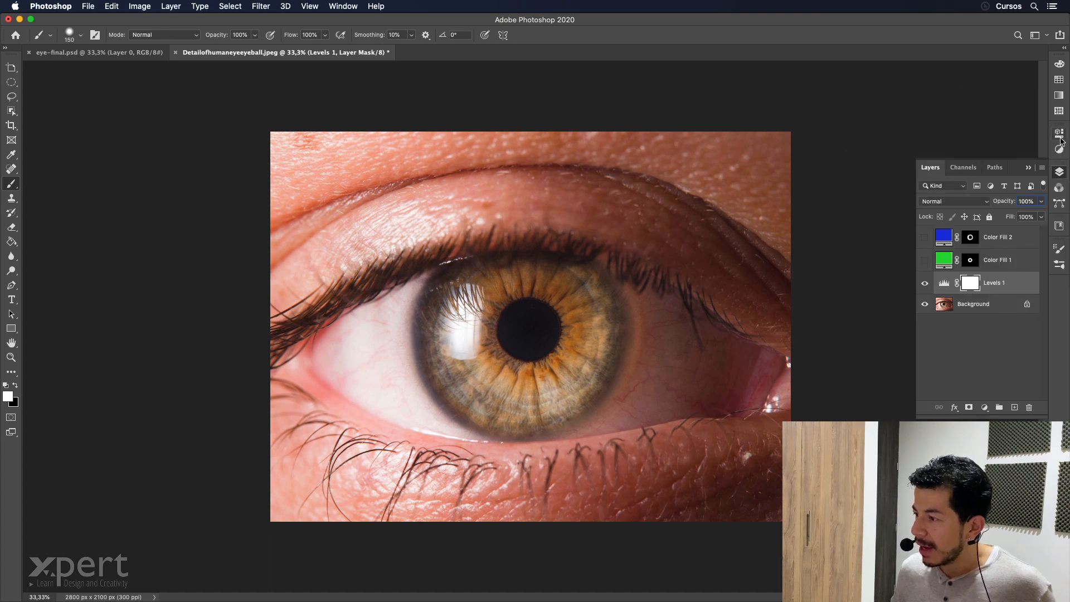
click(1059, 135)
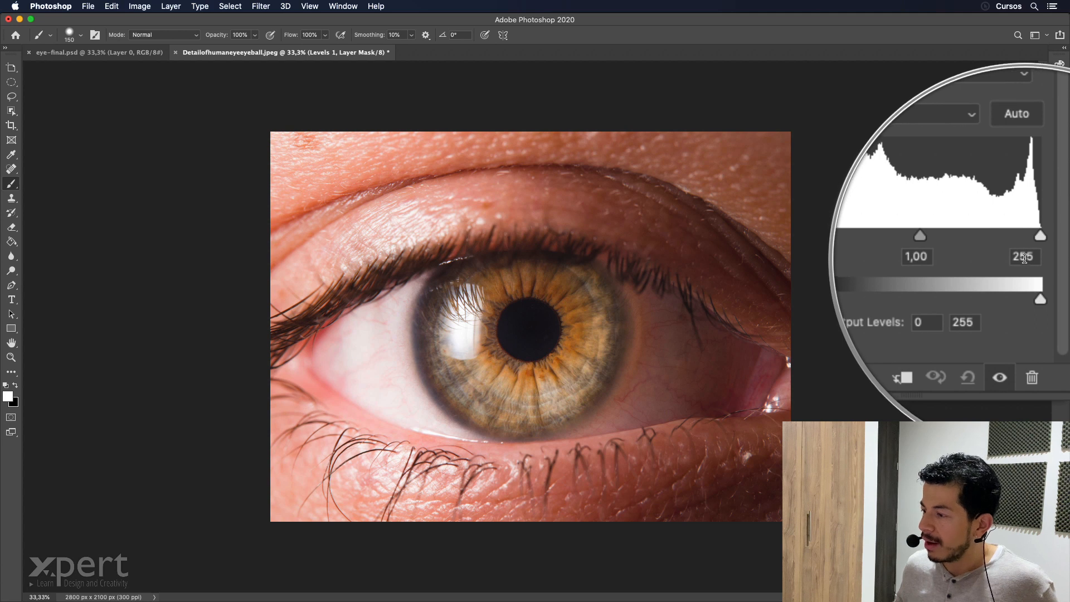
Set the Levels input values to 20 for shadows, 1 for midtones and 225 for highlights.
click(914, 260)
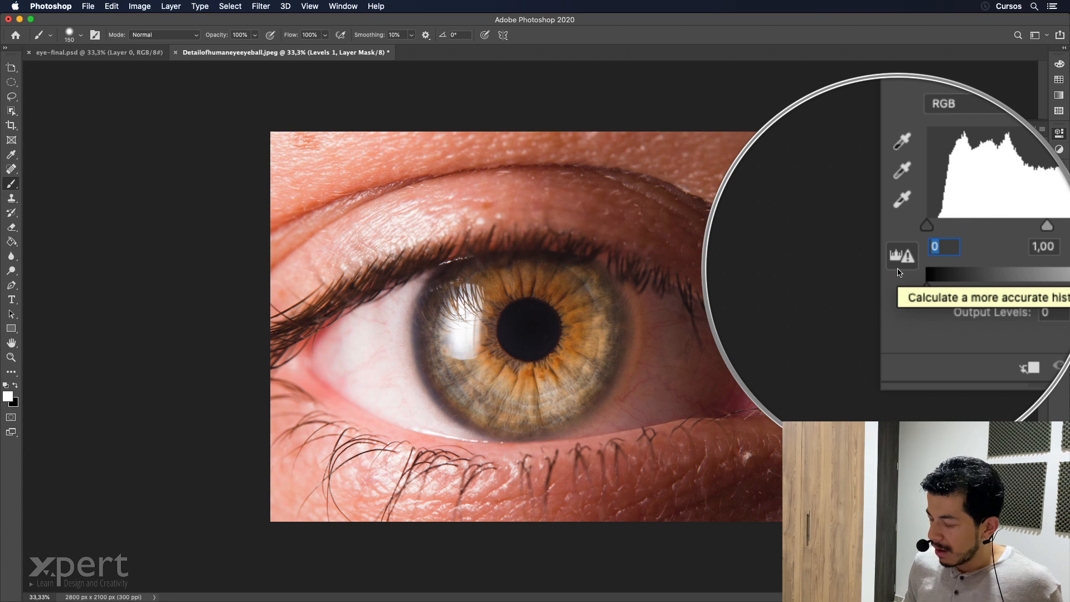
text(1)
key(Tab)
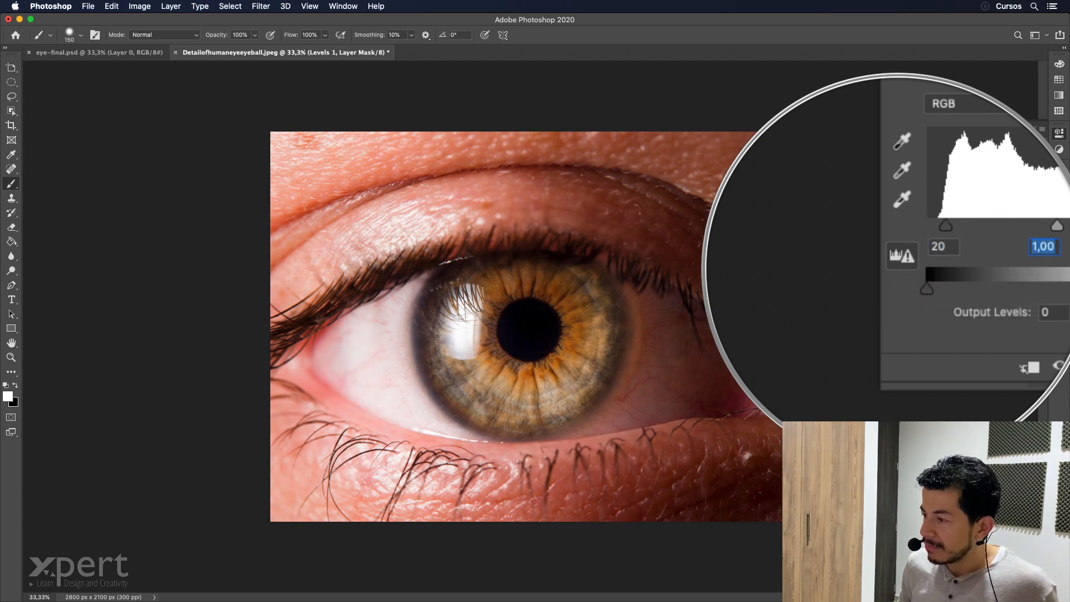
key(Tab)
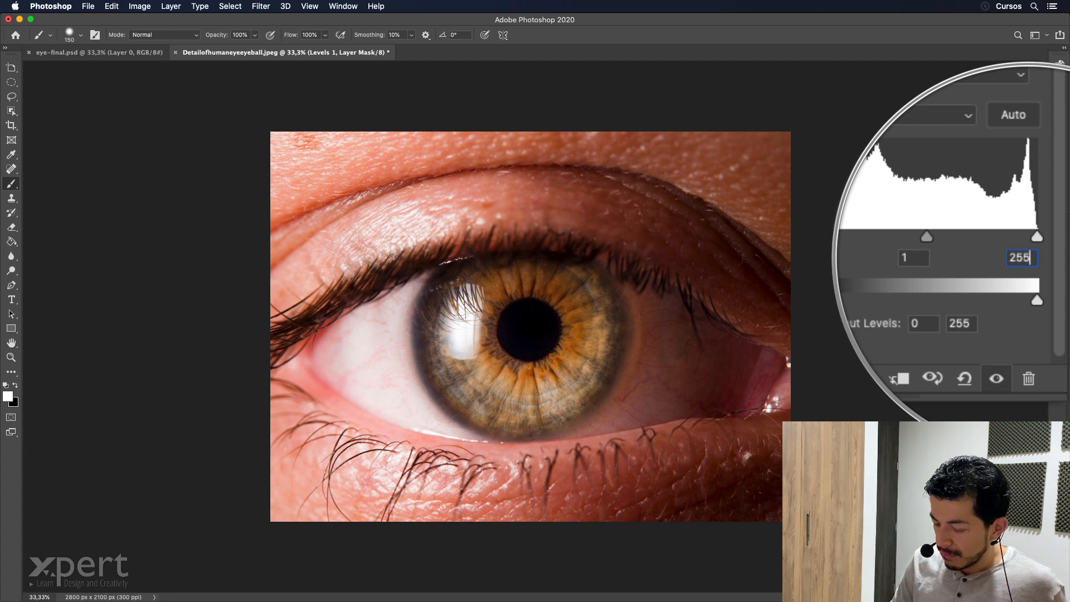
text(2)
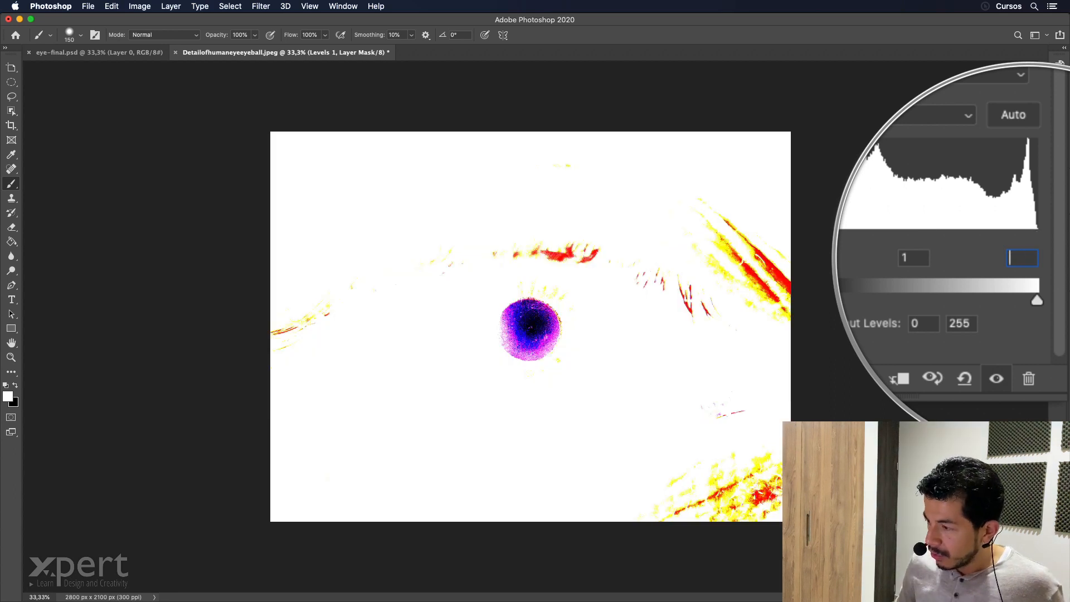
text(25)
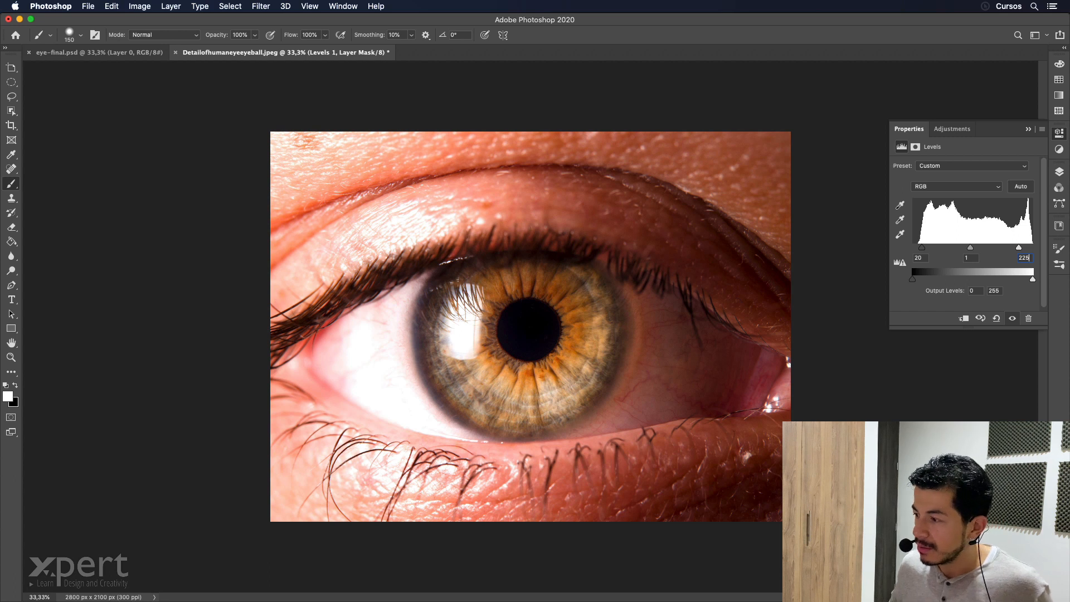
Invert the Levels layer's mask to black and paint white over the iris with a 300 px brush.
click(1059, 172)
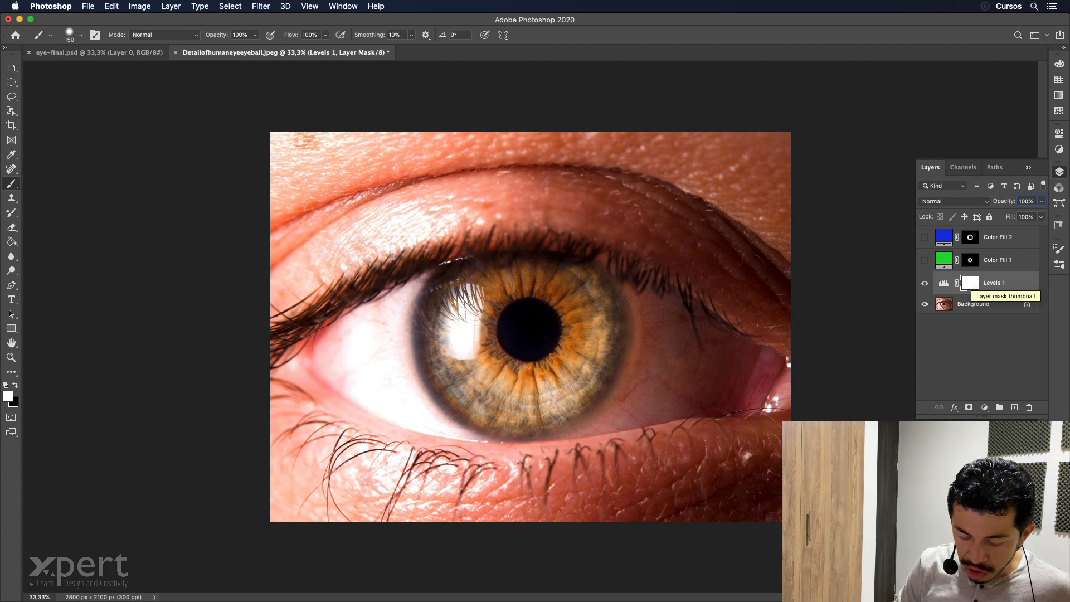
key(super+i)
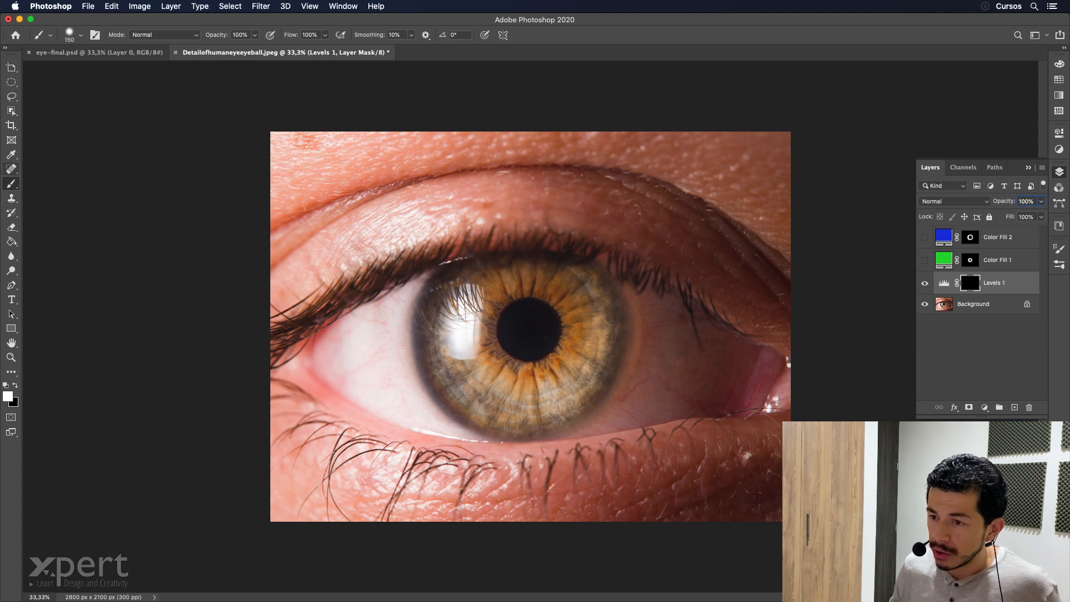
click(79, 33)
click(121, 56)
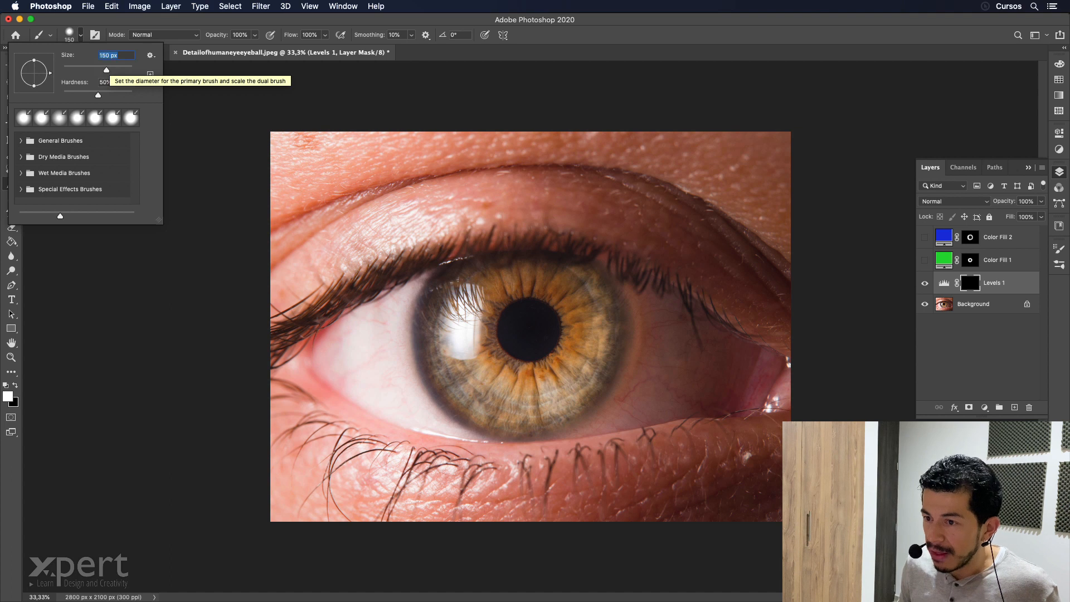
text(30)
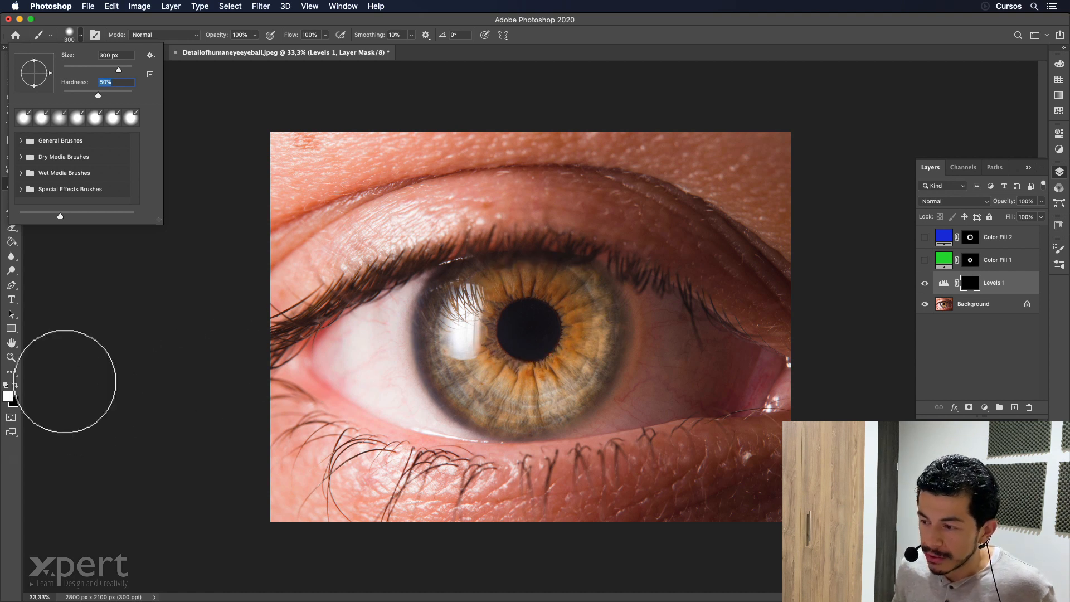
click(527, 330)
mouse_move(526, 303)
mouse_down()
mouse_move(523, 335)
mouse_move(550, 334)
mouse_move(556, 383)
mouse_move(484, 345)
mouse_move(505, 314)
mouse_move(568, 316)
mouse_move(578, 353)
mouse_move(501, 397)
mouse_move(475, 314)
mouse_move(507, 353)
mouse_move(525, 330)
mouse_up()
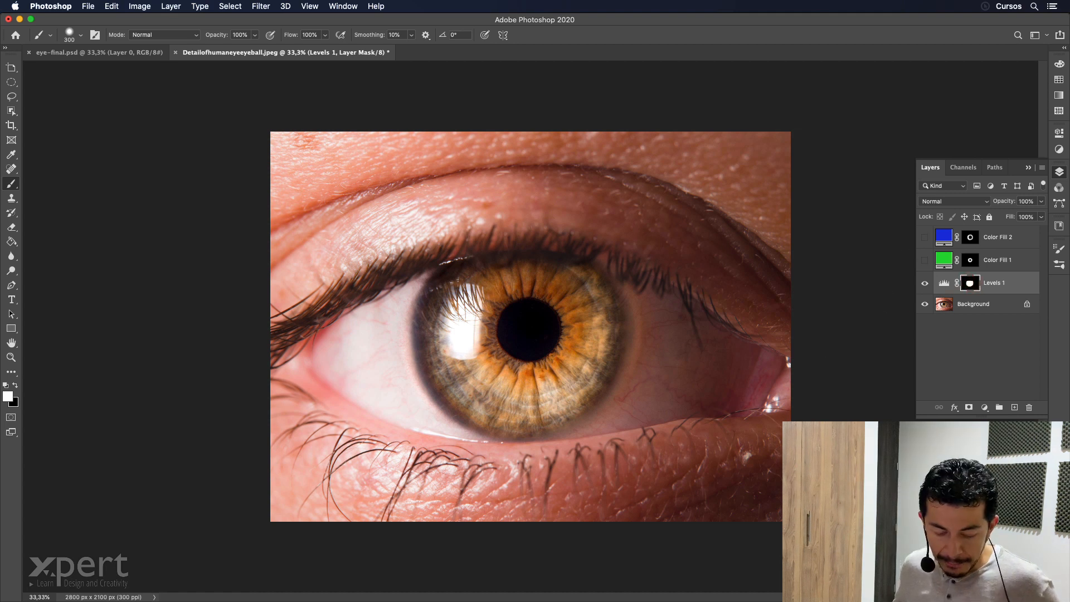
Display the Levels layer's mask on its own and go over its painted central area with the white brush.
alt+click(970, 284)
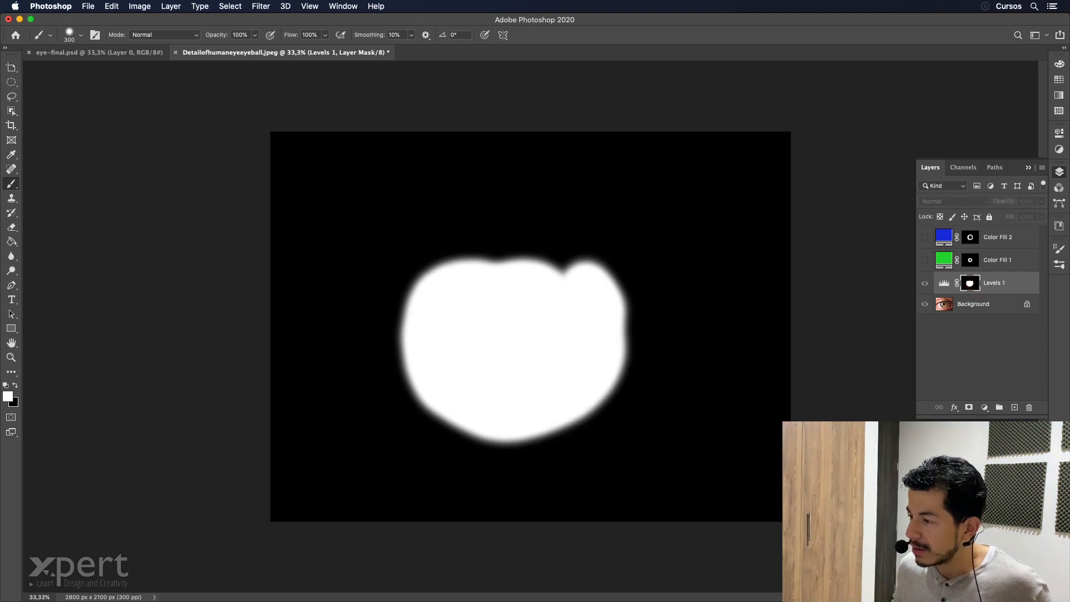
click(529, 318)
mouse_move(530, 319)
mouse_down()
mouse_move(513, 312)
mouse_move(529, 305)
mouse_move(502, 310)
mouse_move(539, 311)
mouse_move(514, 334)
mouse_up()
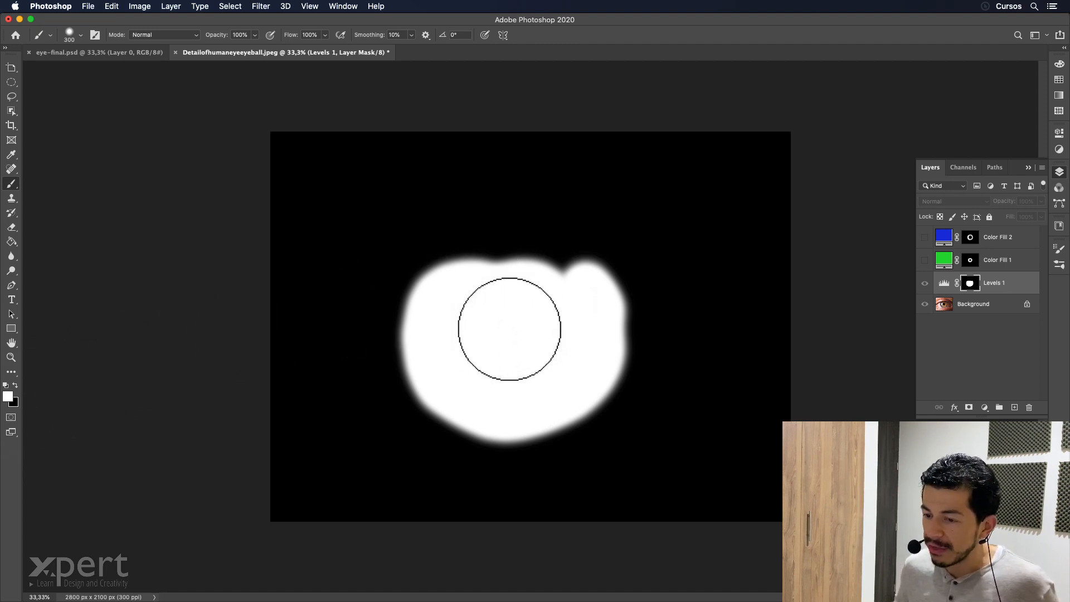
Swap the brush colour to black, try a stroke on the lower-left edge of the mask's white area, and undo it.
key(x)
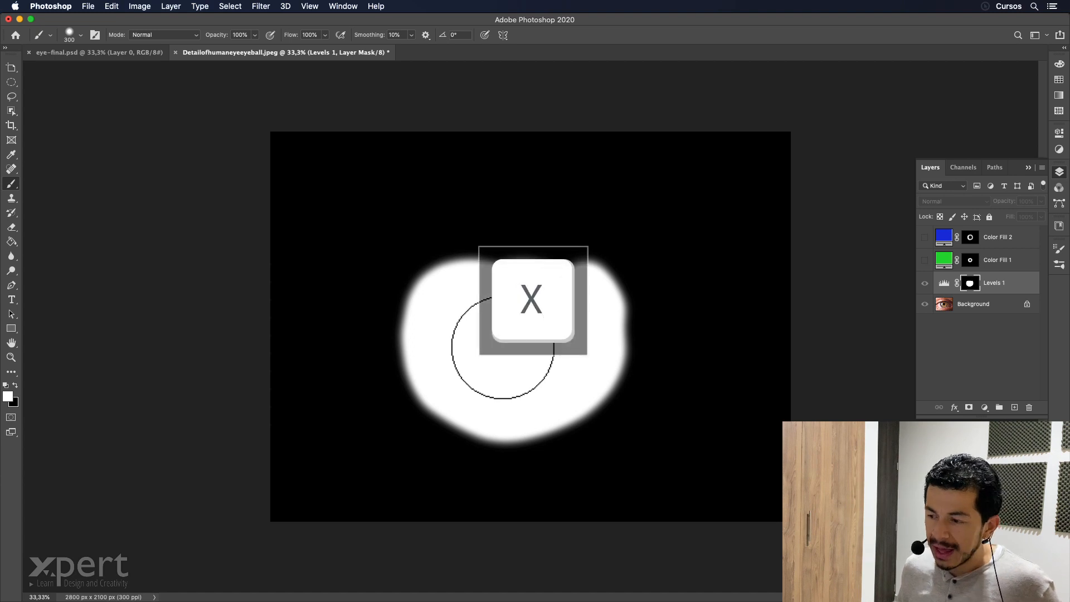
key(x)
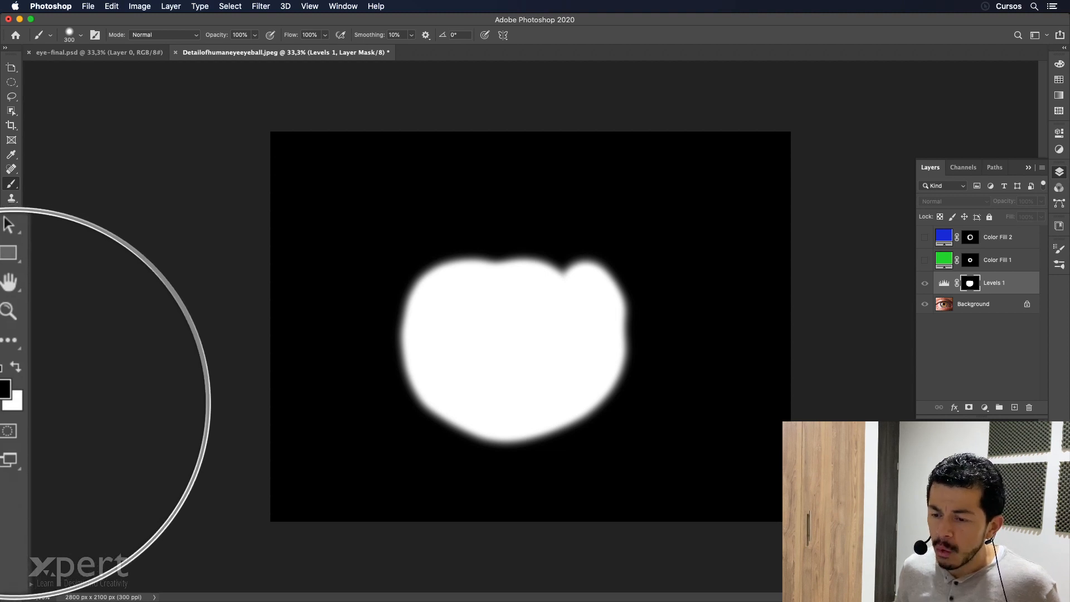
key(x)
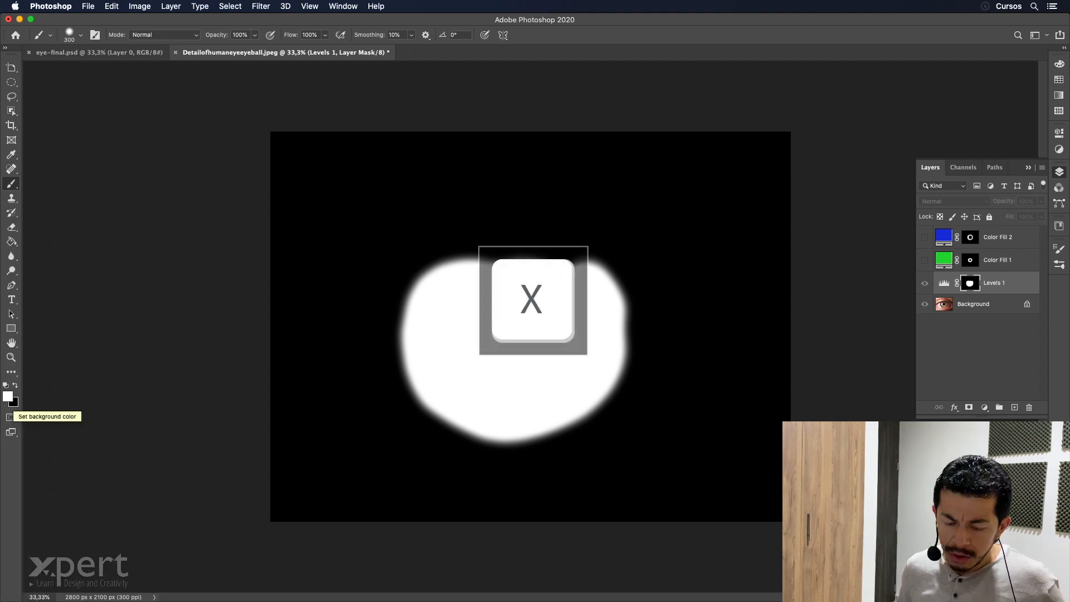
key(x)
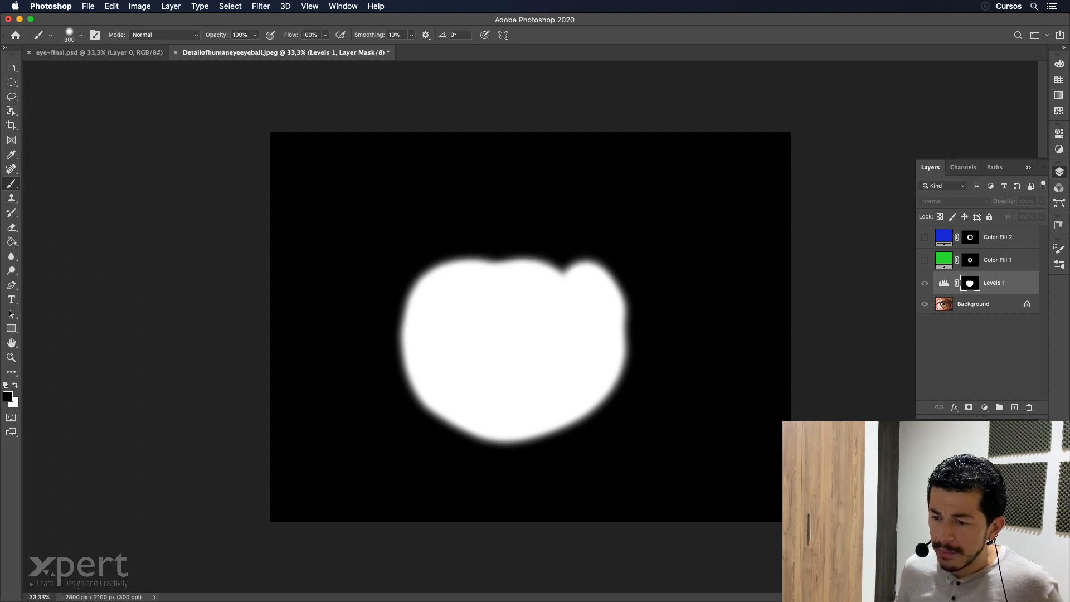
mouse_move(434, 375)
mouse_down()
mouse_move(421, 385)
mouse_move(420, 361)
mouse_move(434, 355)
mouse_up()
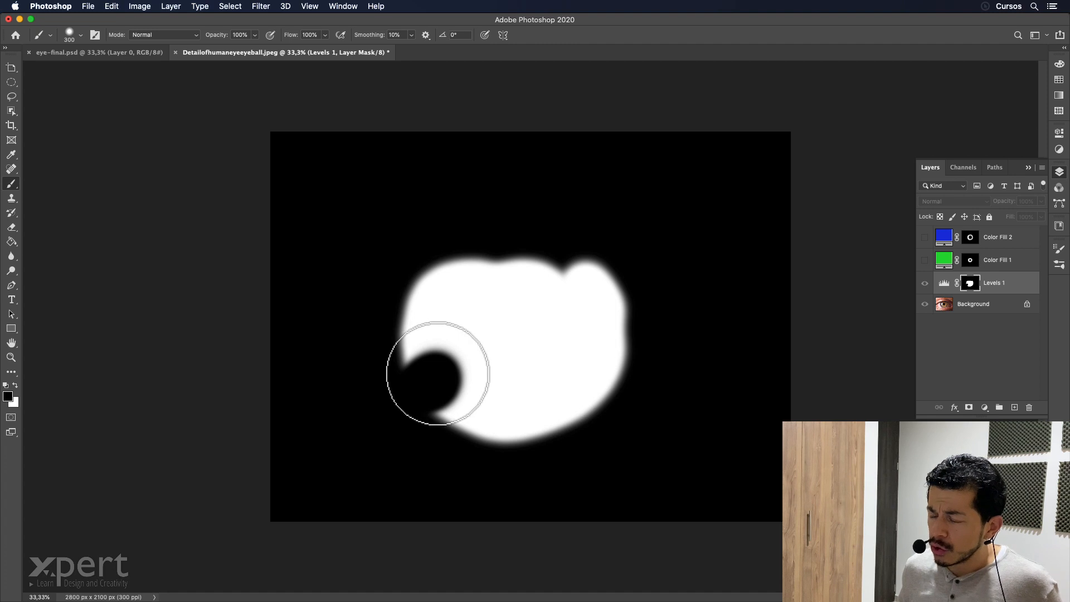
key(super+z)
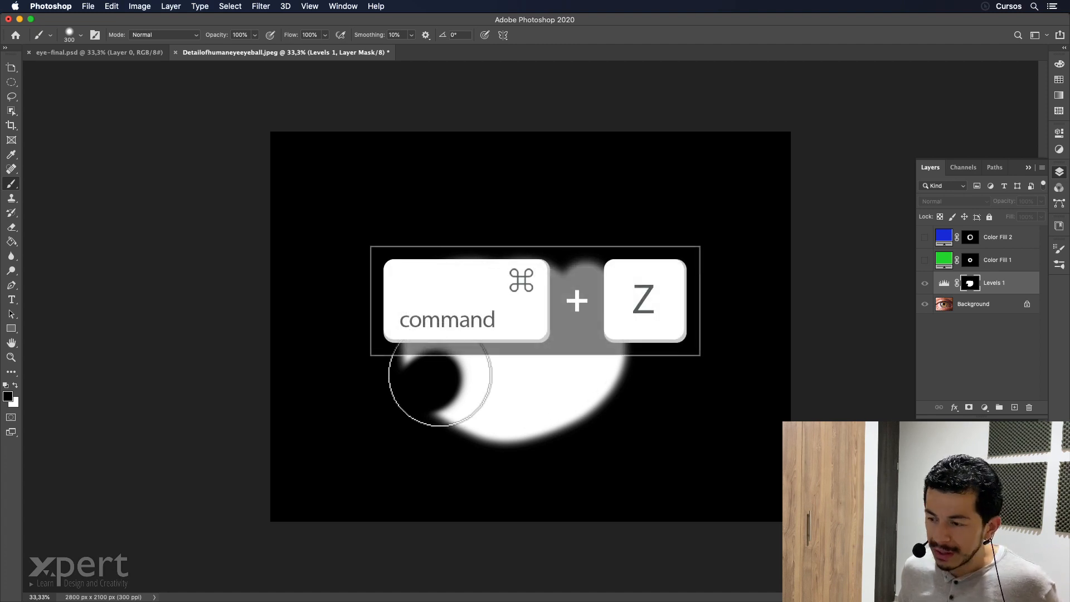
key(super+z)
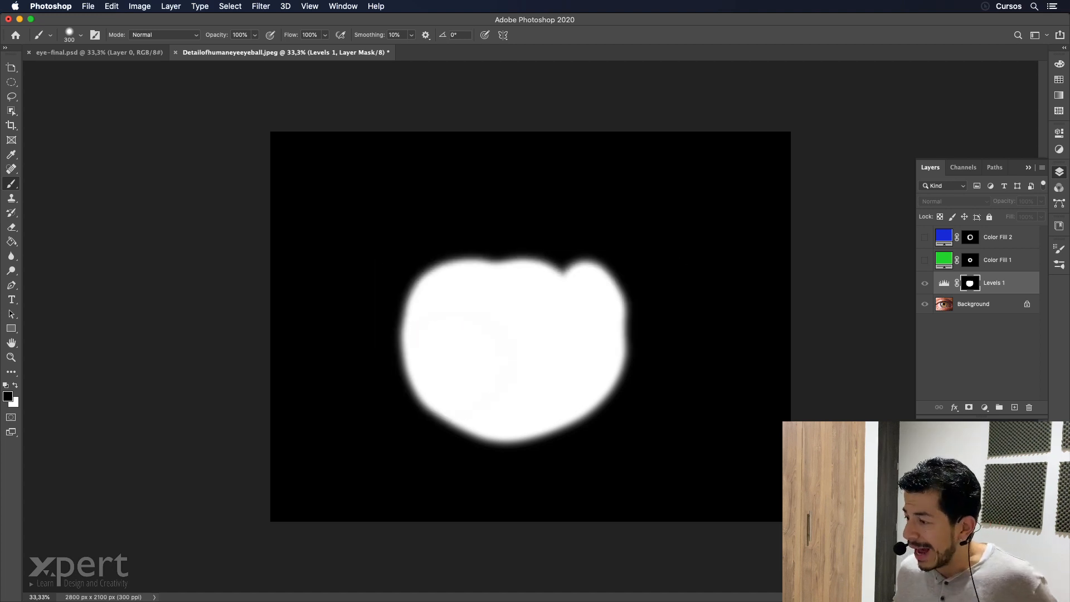
Return to the normal image view and show the blue and green fill layers again.
alt+click(970, 283)
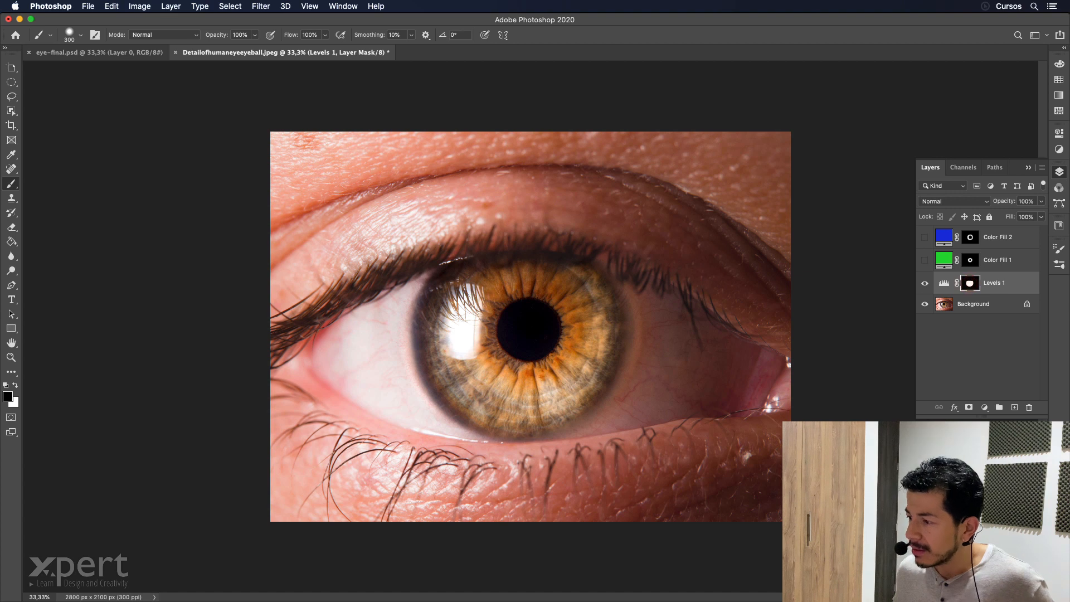
click(925, 237)
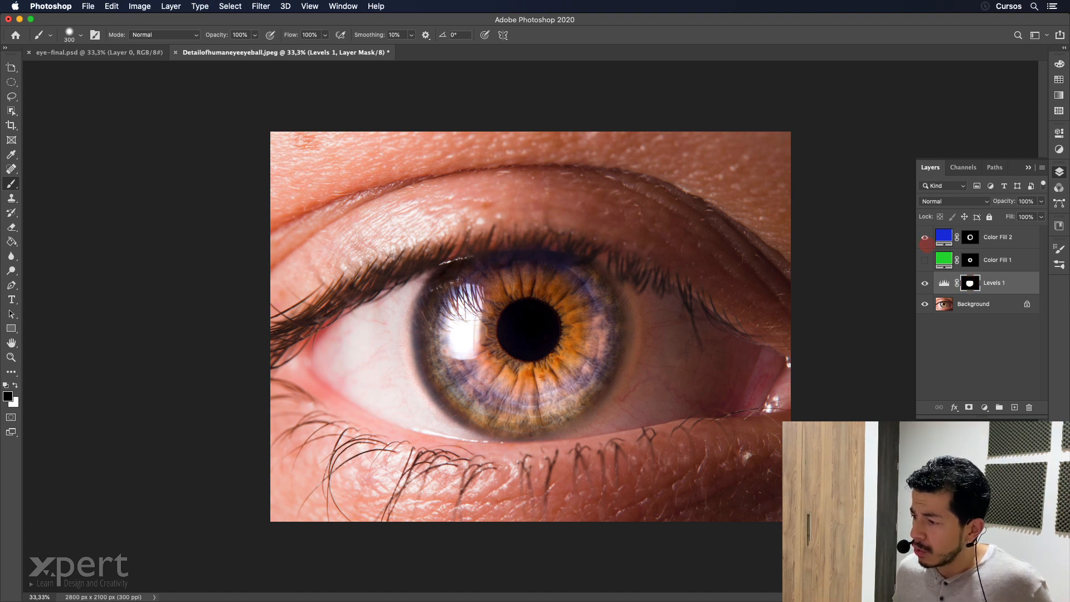
click(924, 260)
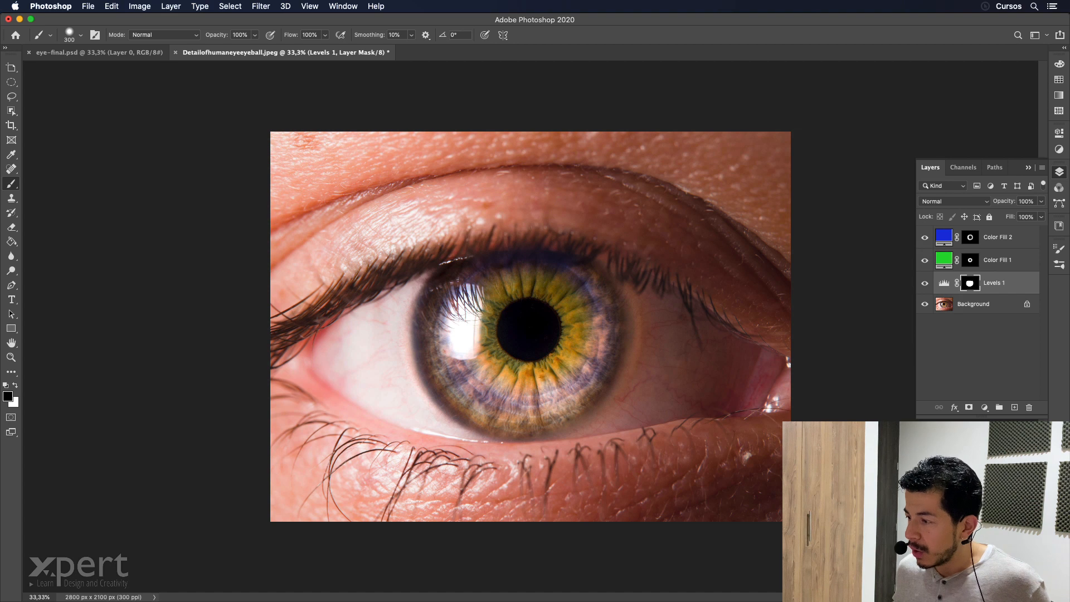
Convert the Background layer to a Smart Object.
click(973, 304)
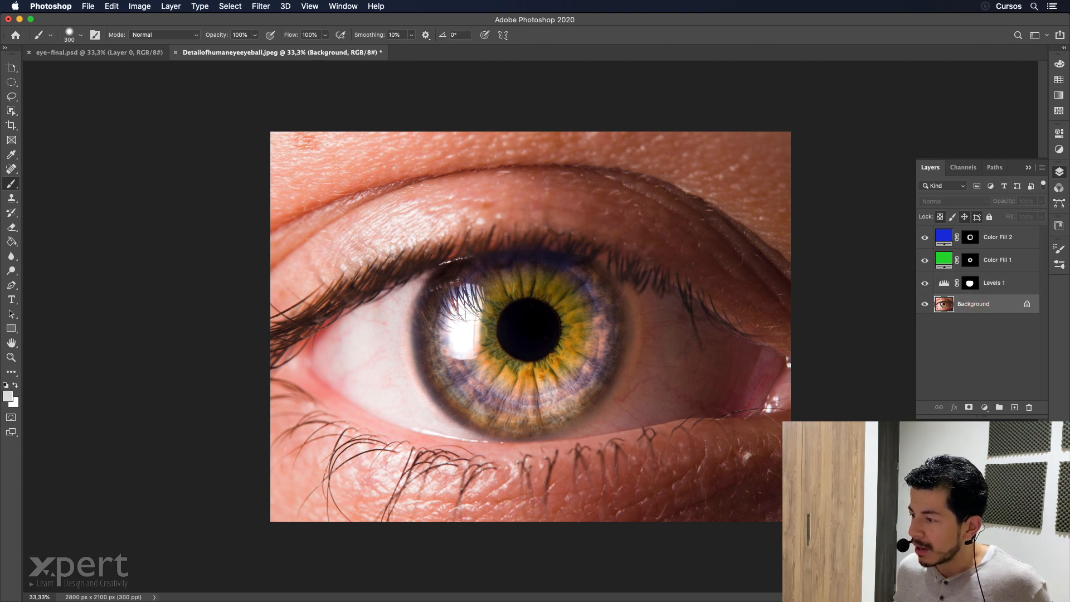
right_click(984, 304)
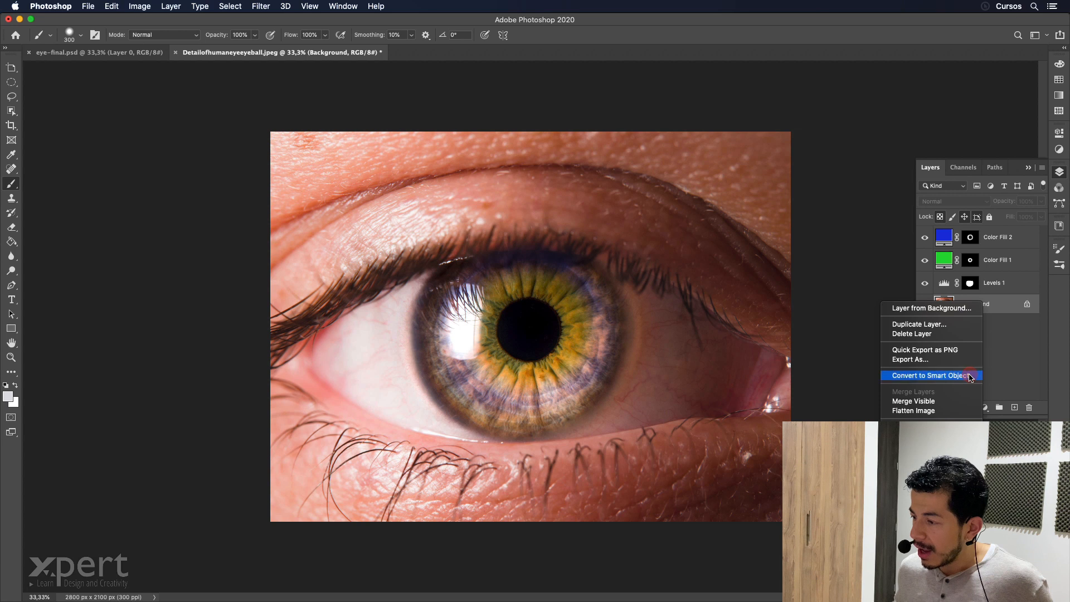
click(971, 377)
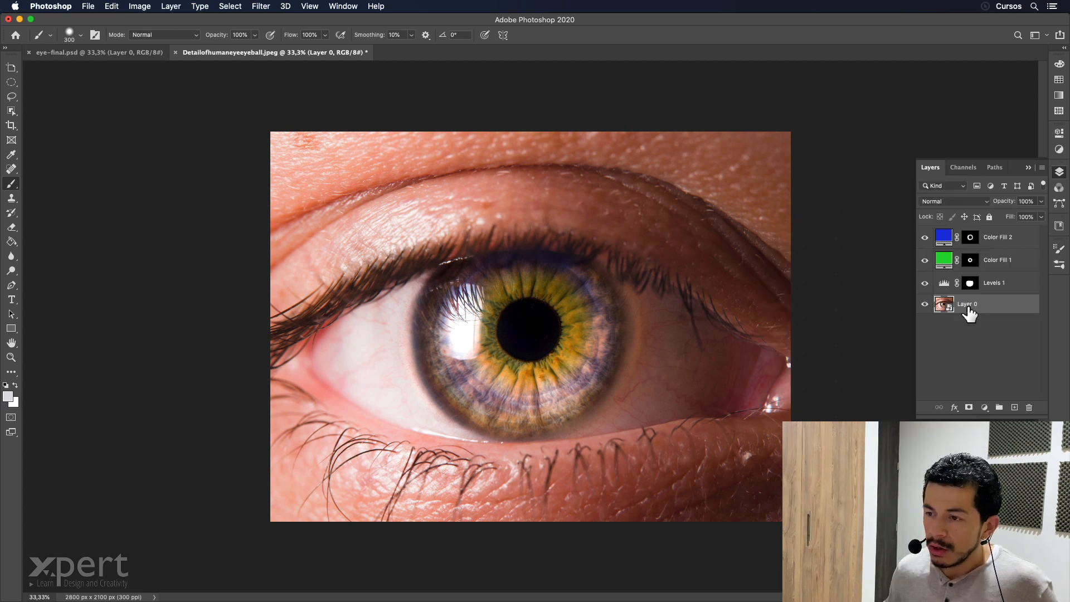
Open the Smart Sharpen filter for the eye photo's Smart Object.
click(260, 7)
mouse_move(349, 203)
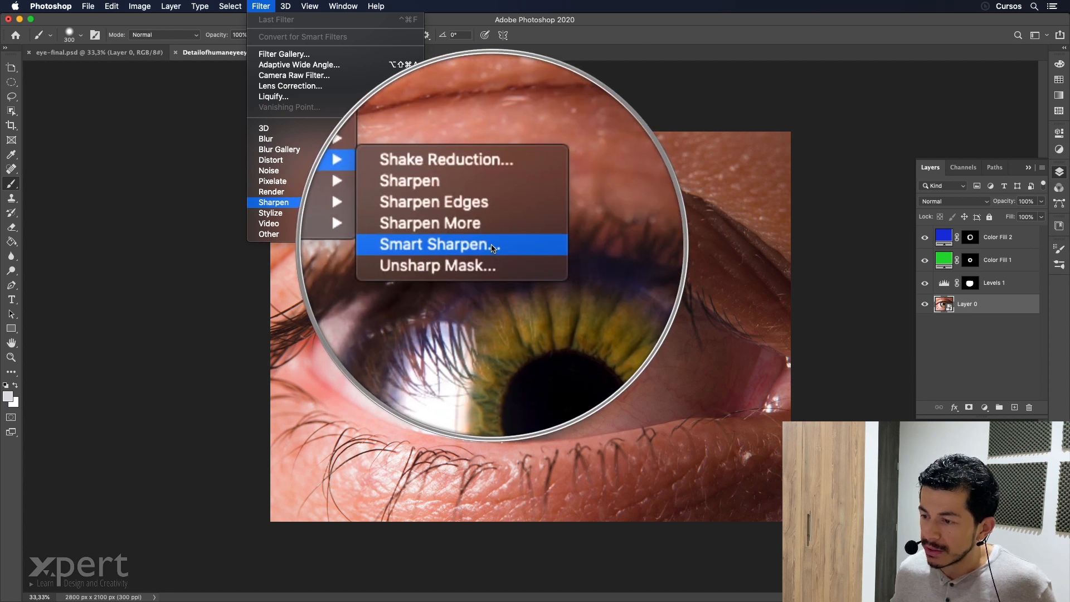
click(493, 247)
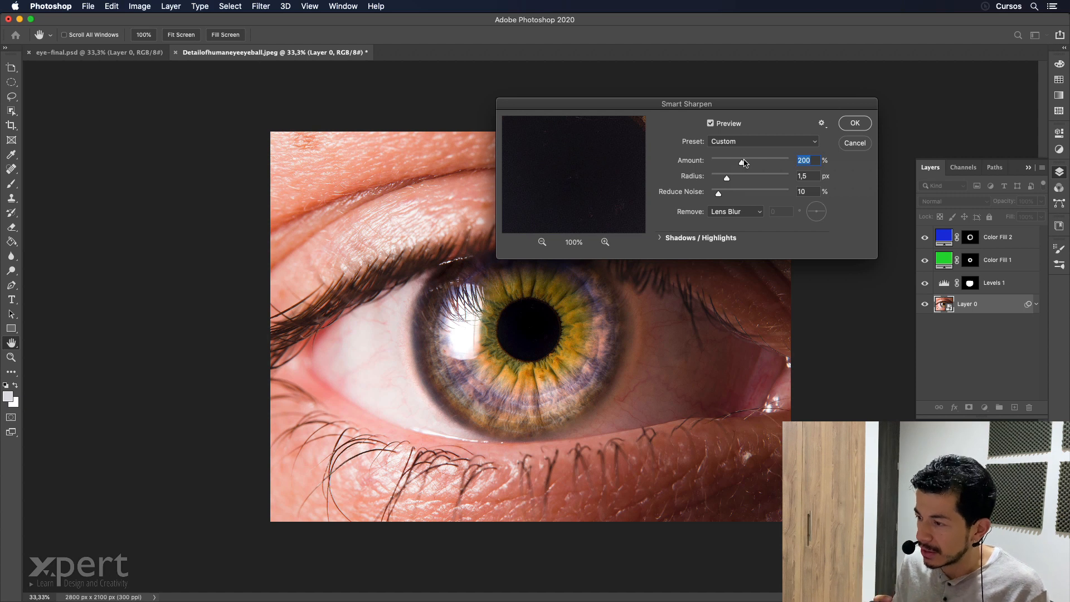
Try a Smart Sharpen radius of 50 px on the eye photo.
key(Tab)
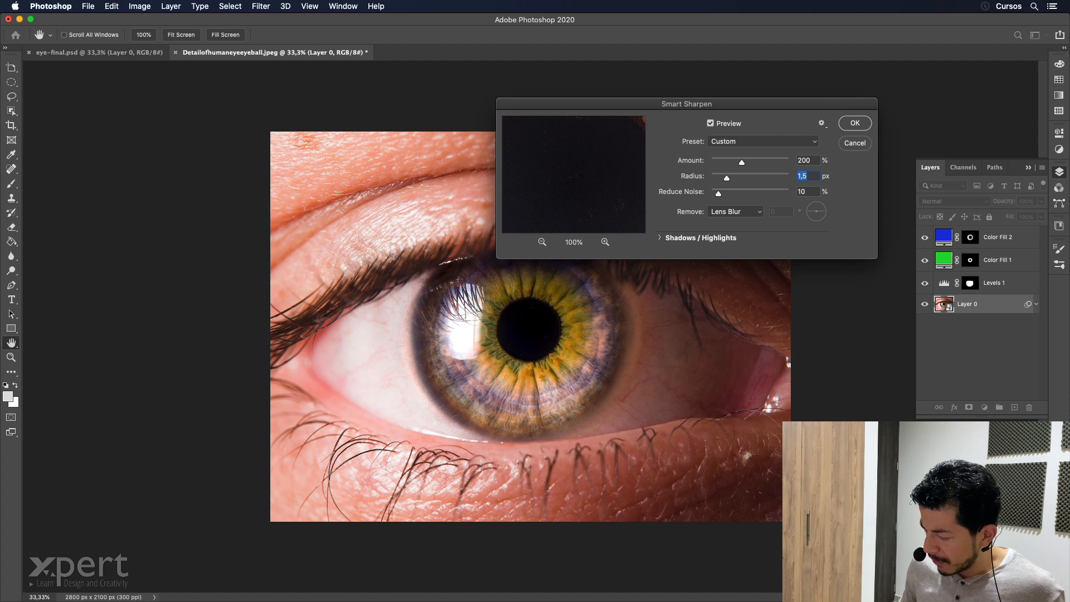
text(50)
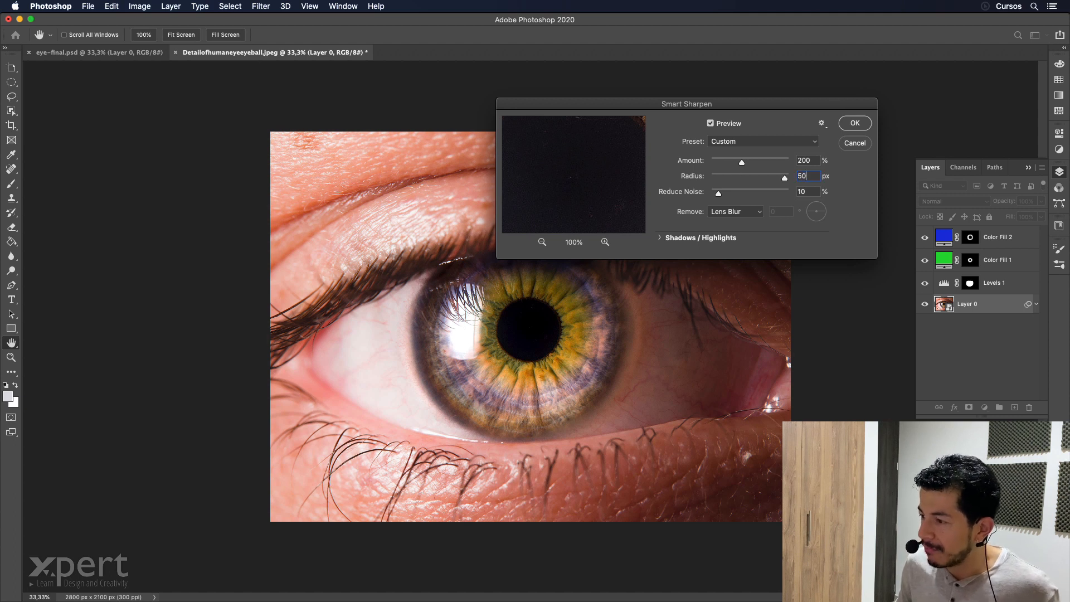
key(Tab)
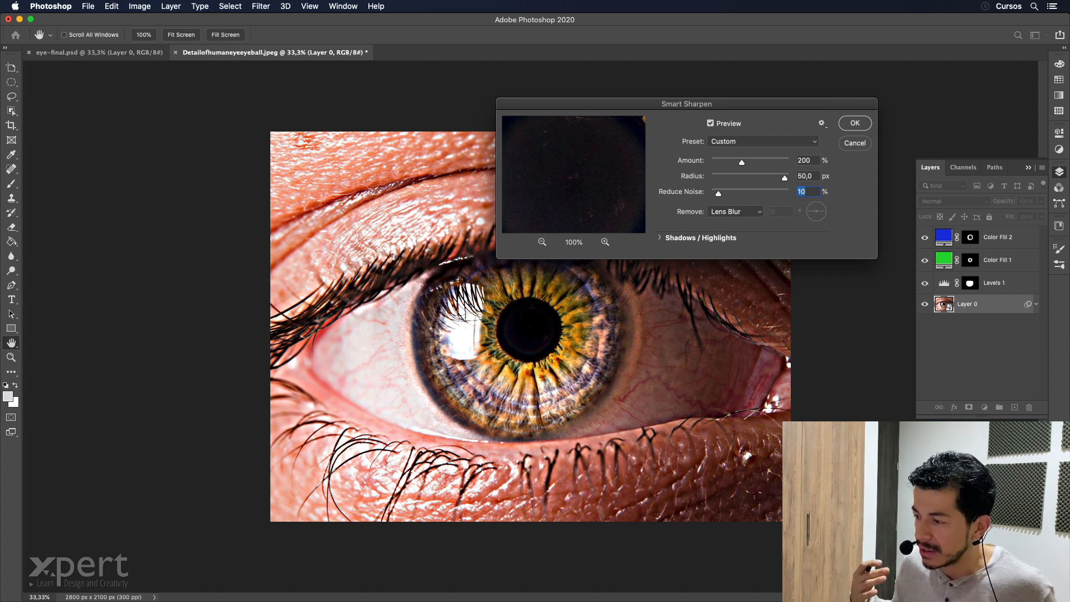
Set the Smart Sharpen radius to 1,5 px and Reduce Noise to 5%, and apply the filter.
key(shift+Tab)
text(1)
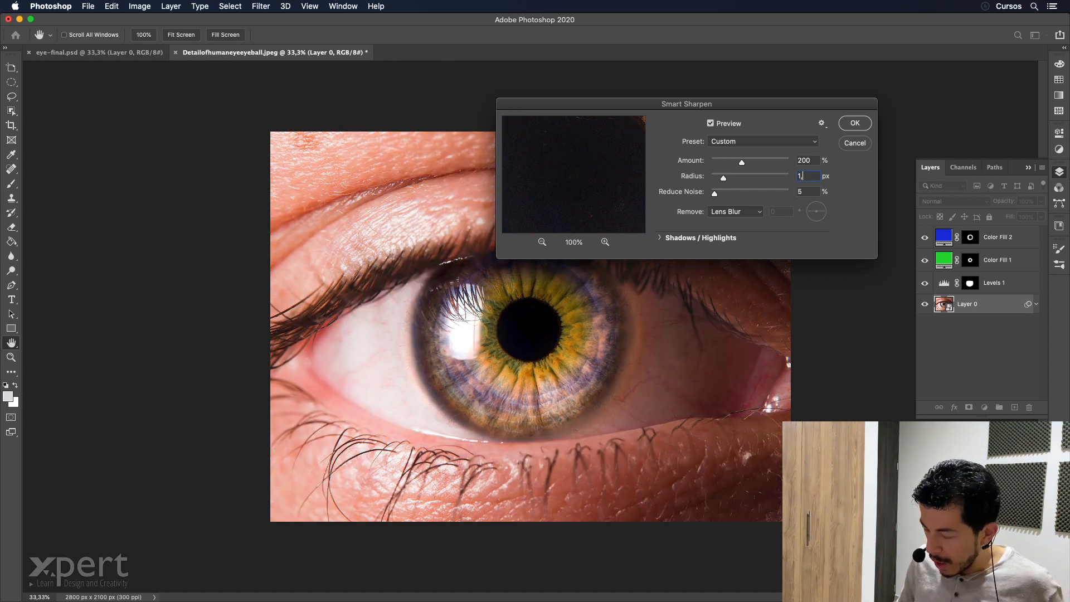
text(,5)
key(Tab)
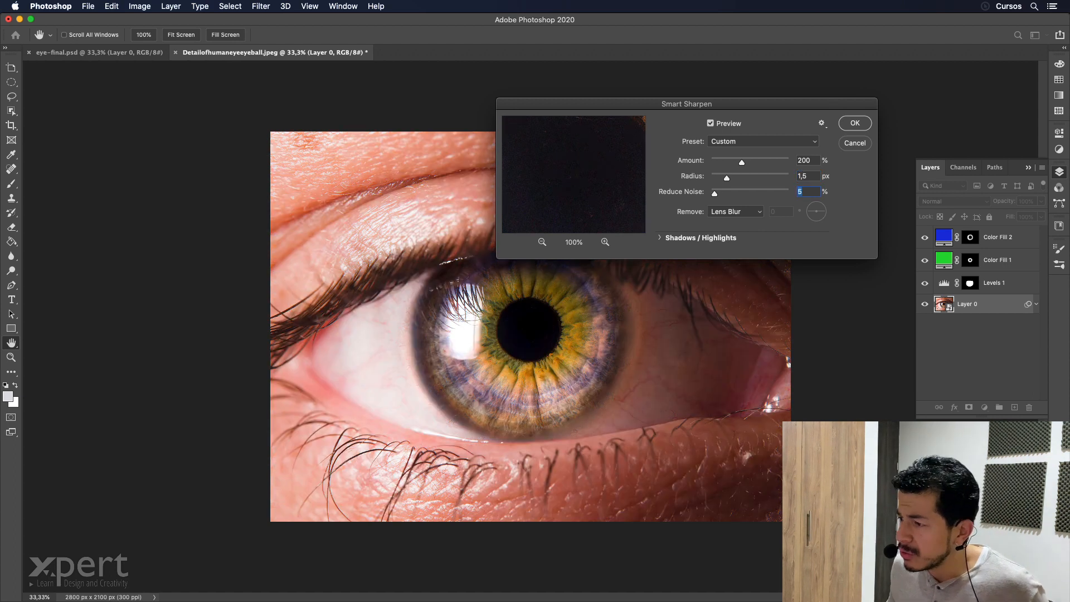
click(855, 123)
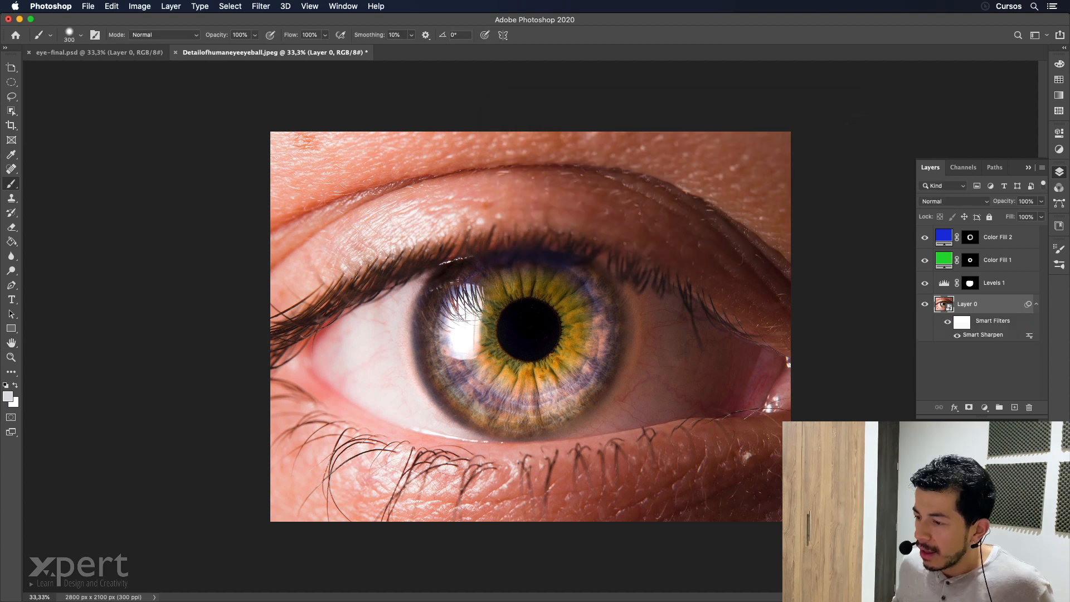
Turn the eye layer's Smart Filters off and on again to compare the photo with and without sharpening.
click(946, 322)
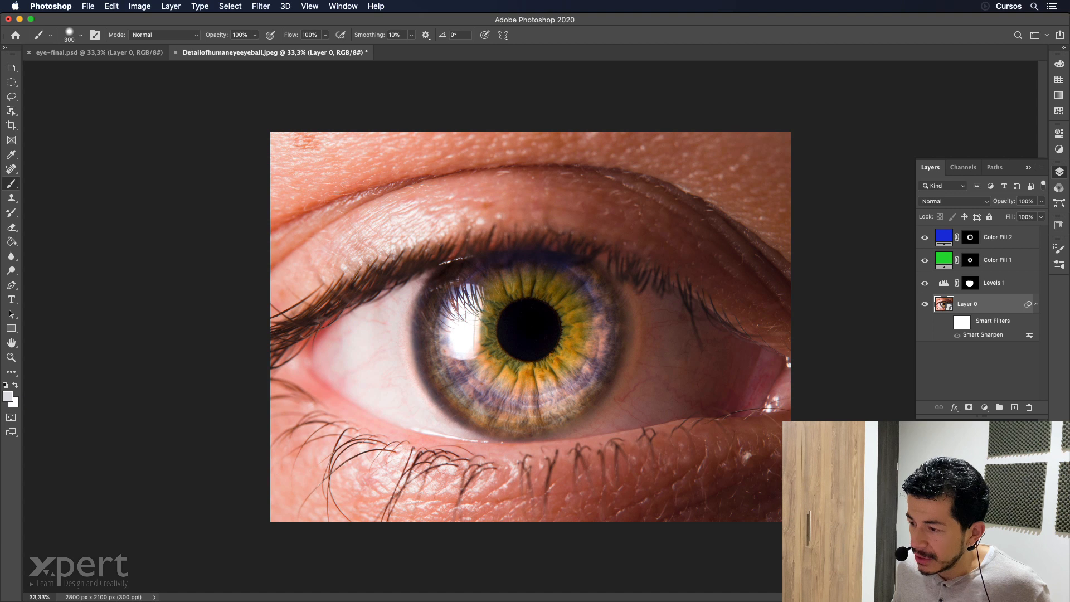
click(947, 321)
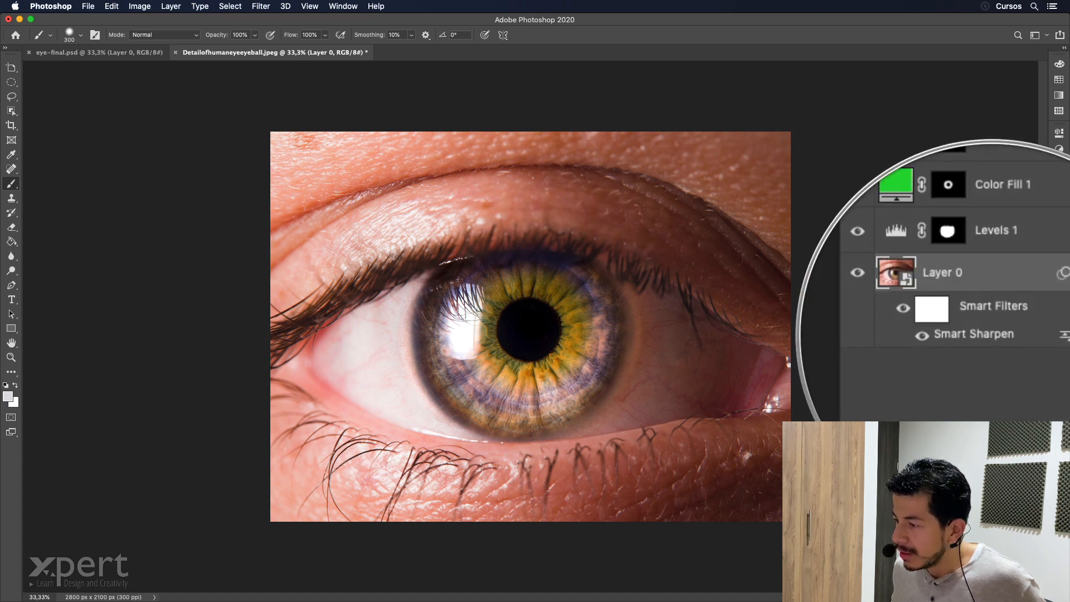
Edit the Smart Sharpen filter on the eye photo, setting Amount to 300% and Radius to 2 px.
double_click(992, 335)
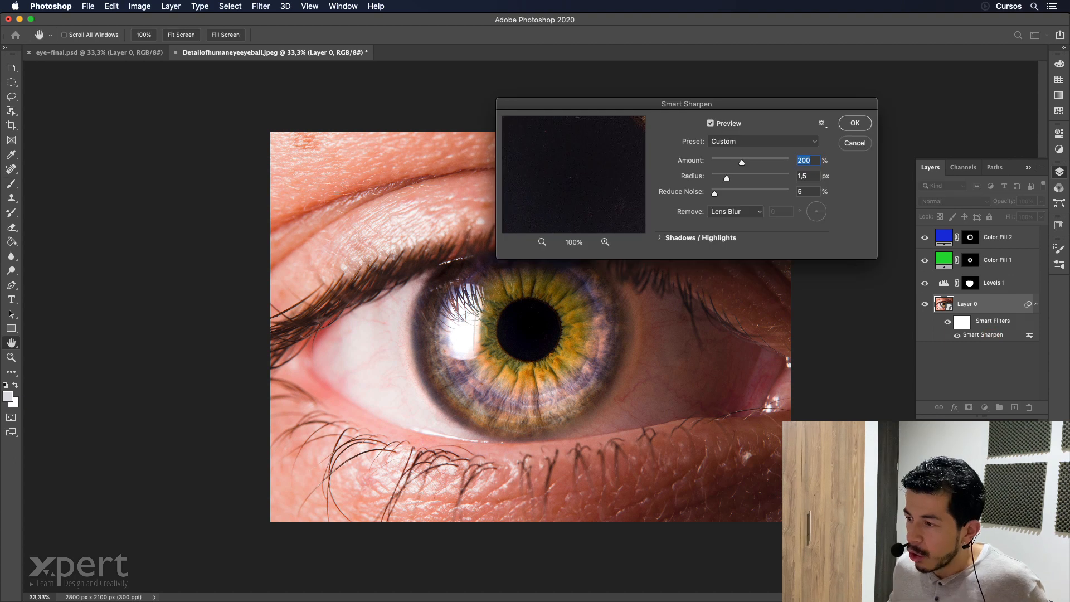
key(Tab)
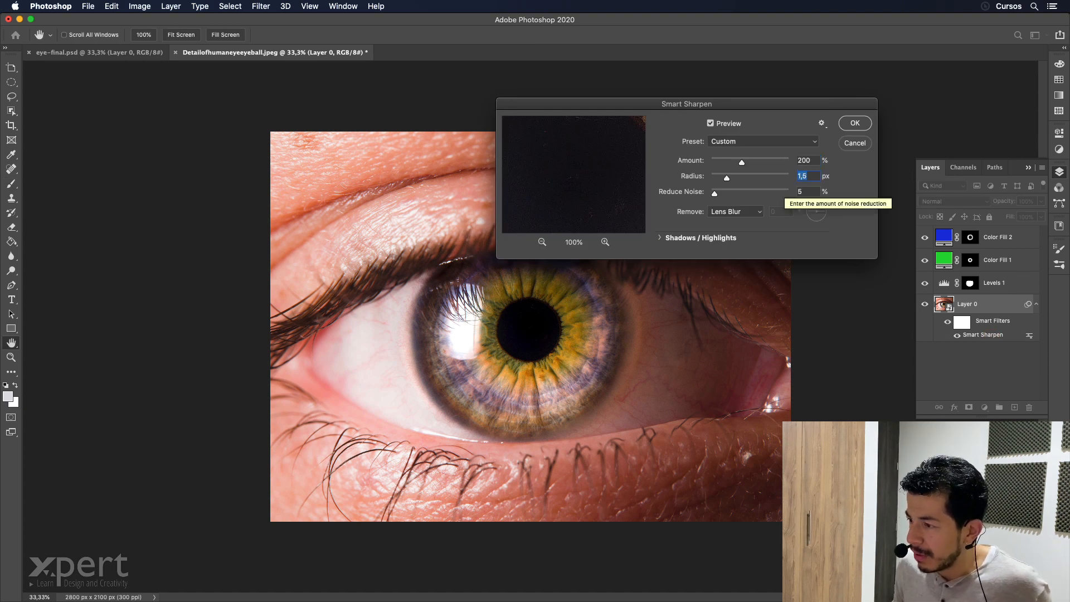
text(2)
key(Tab)
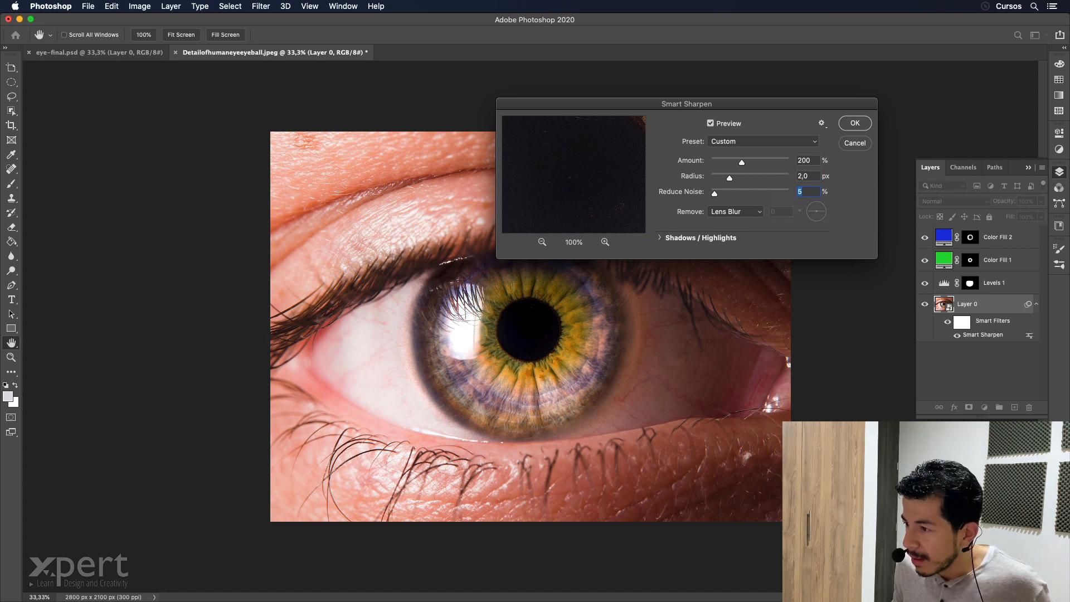
key(shift+Tab)
key(shift+Tab)
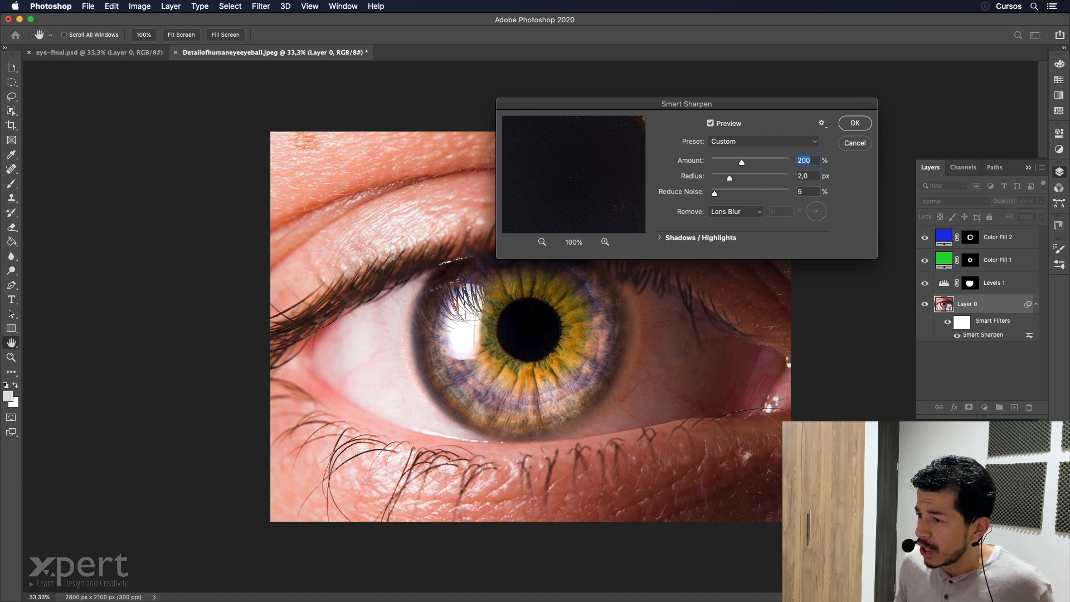
text(300)
click(854, 123)
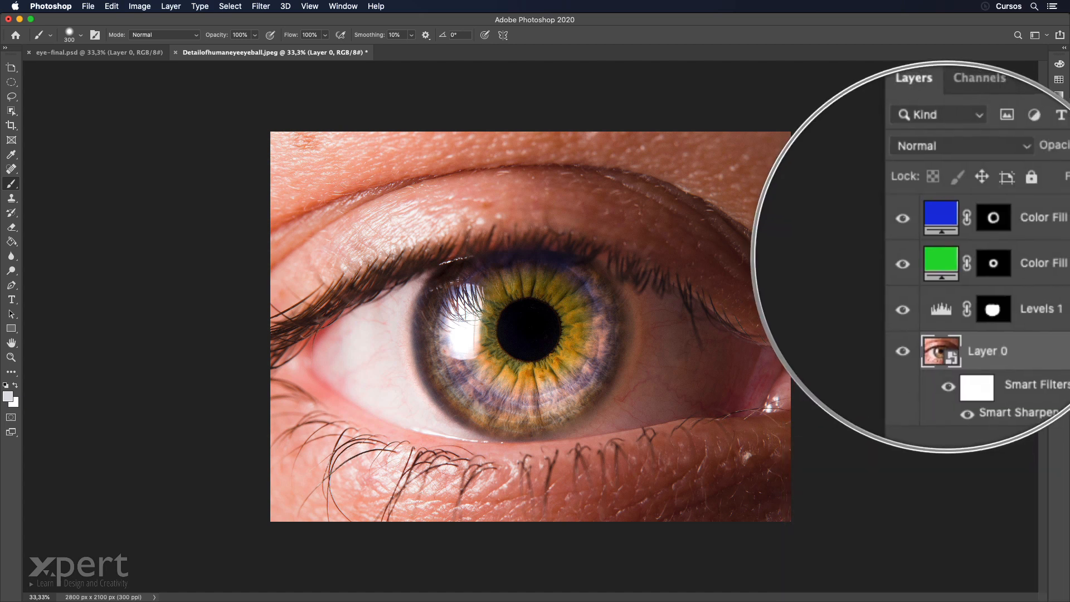
Change the Color Fill 1 layer's color to the yellow dfc61e.
double_click(943, 259)
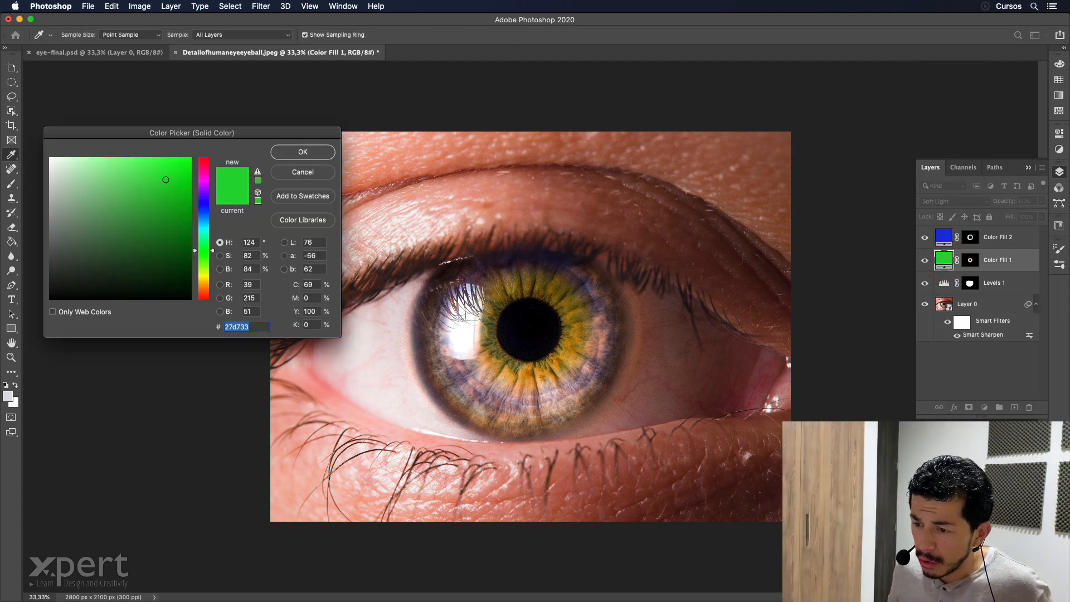
click(204, 279)
click(172, 175)
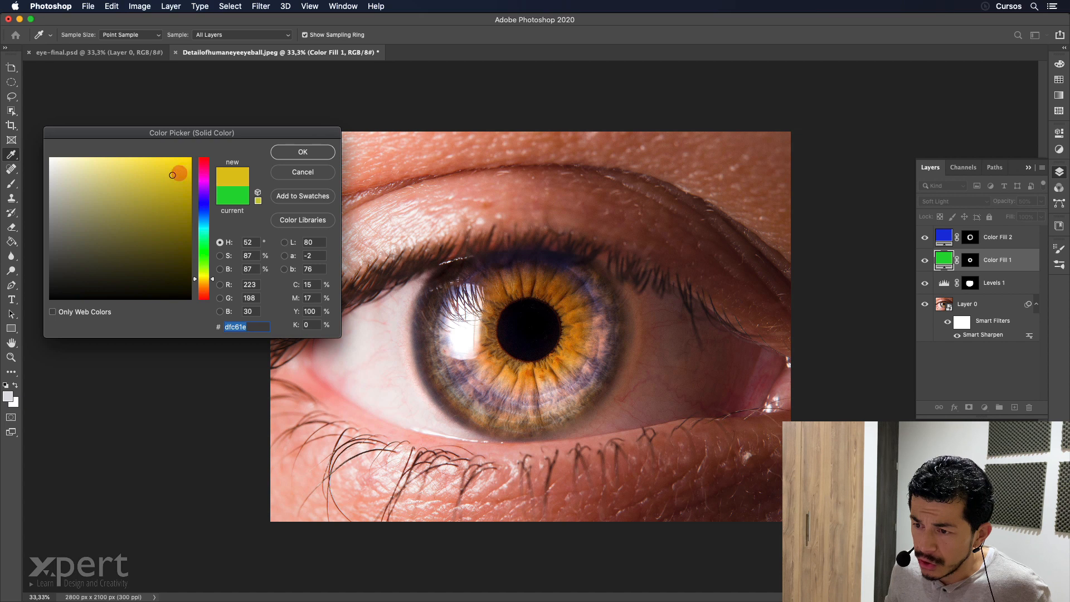
click(303, 151)
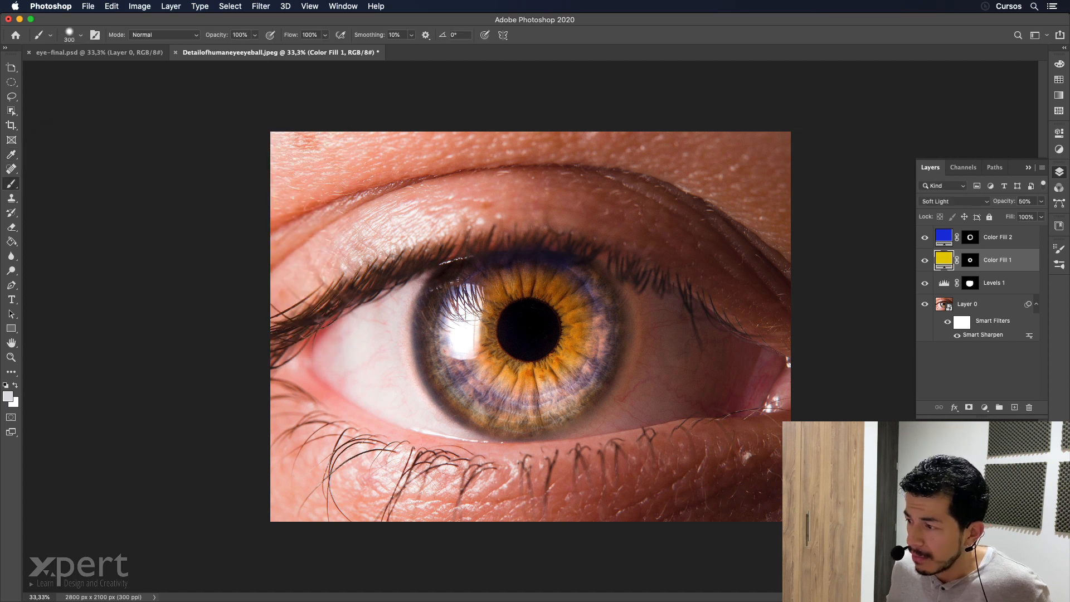
Change the Color Fill 2 layer's color to the green 21e118 and set its opacity to 23%.
double_click(944, 237)
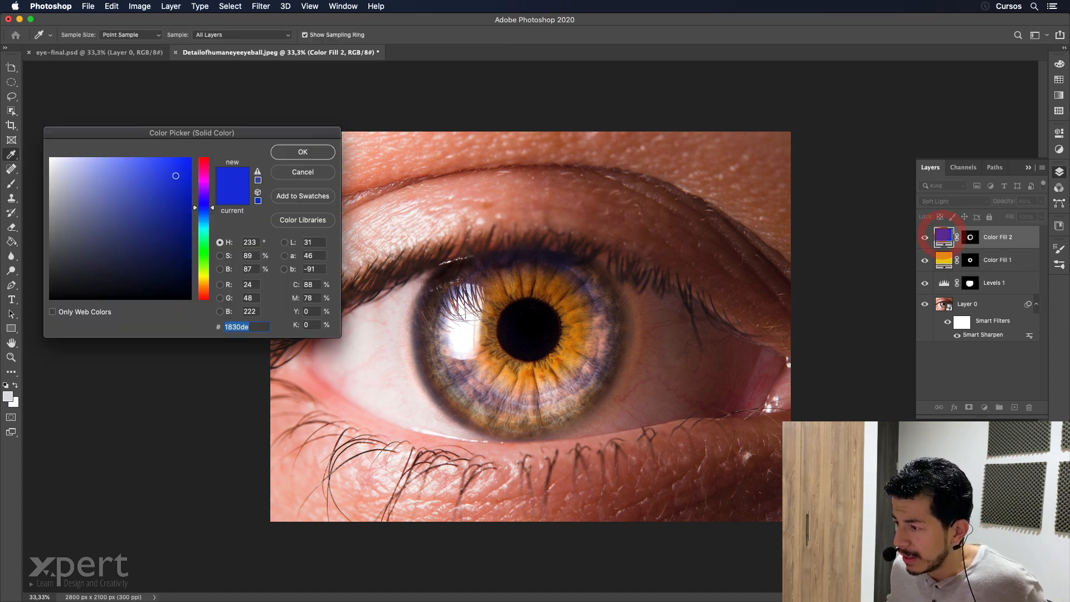
click(204, 253)
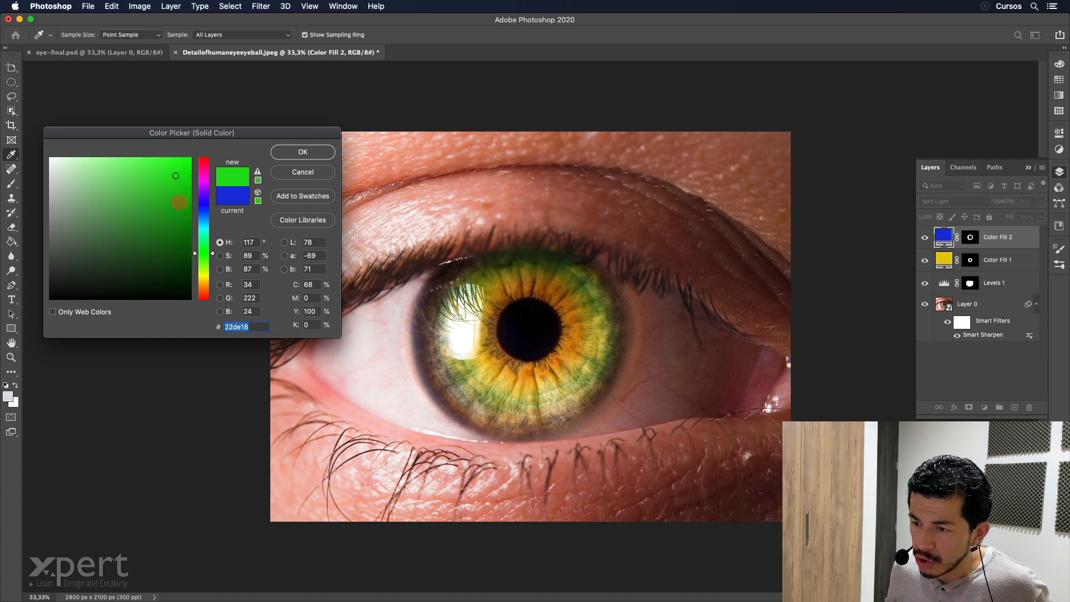
click(176, 173)
click(297, 152)
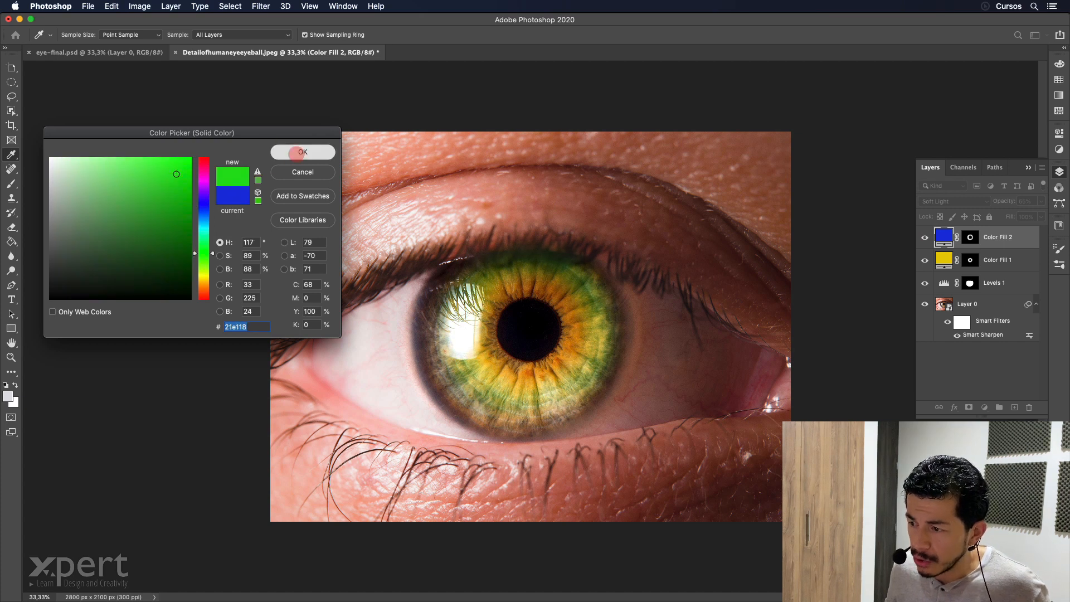
drag(1005, 201, 1000, 199)
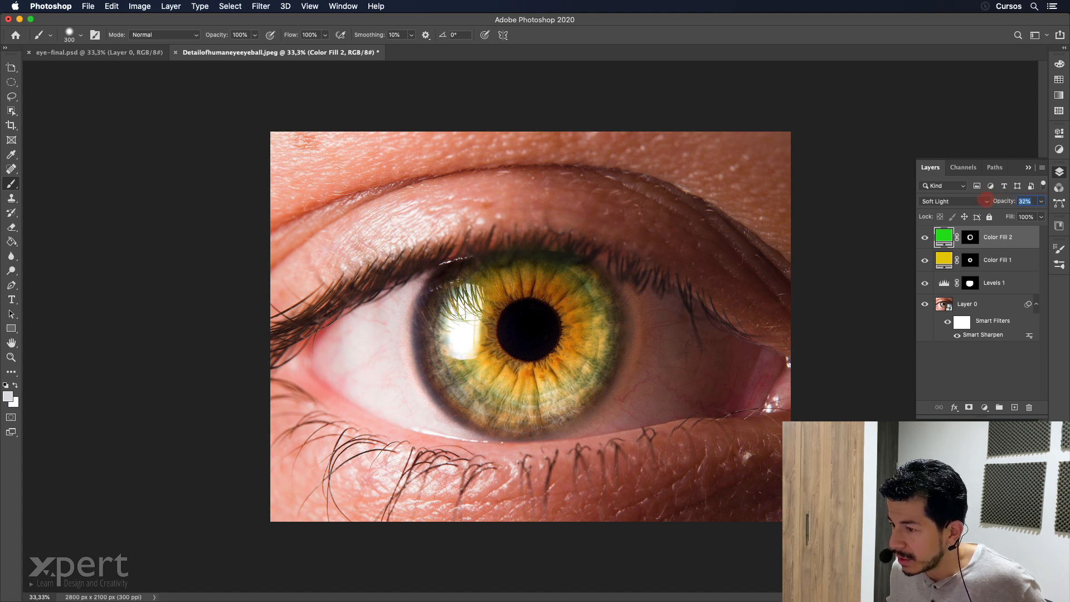
drag(982, 201, 978, 201)
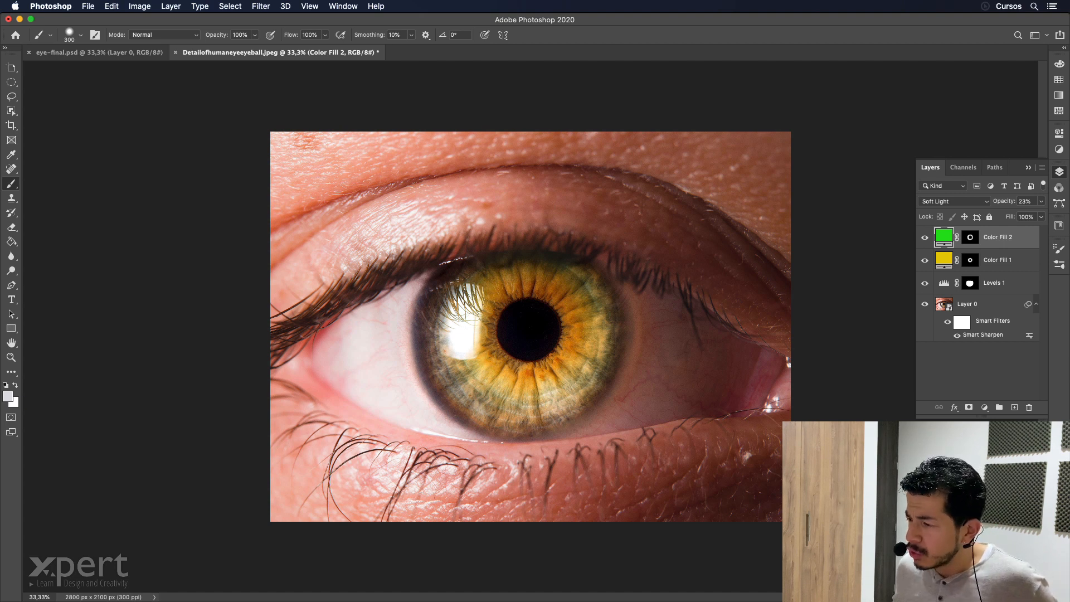
Hide all layers except the eye photo and show them again to compare the iris before and after recoloring.
alt+click(924, 303)
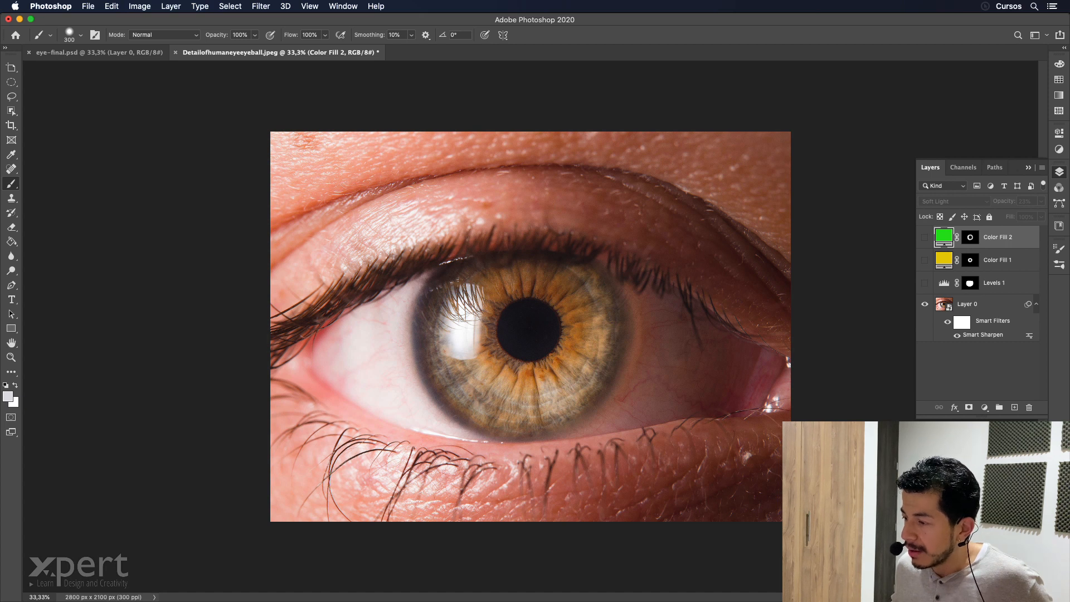
alt+click(924, 303)
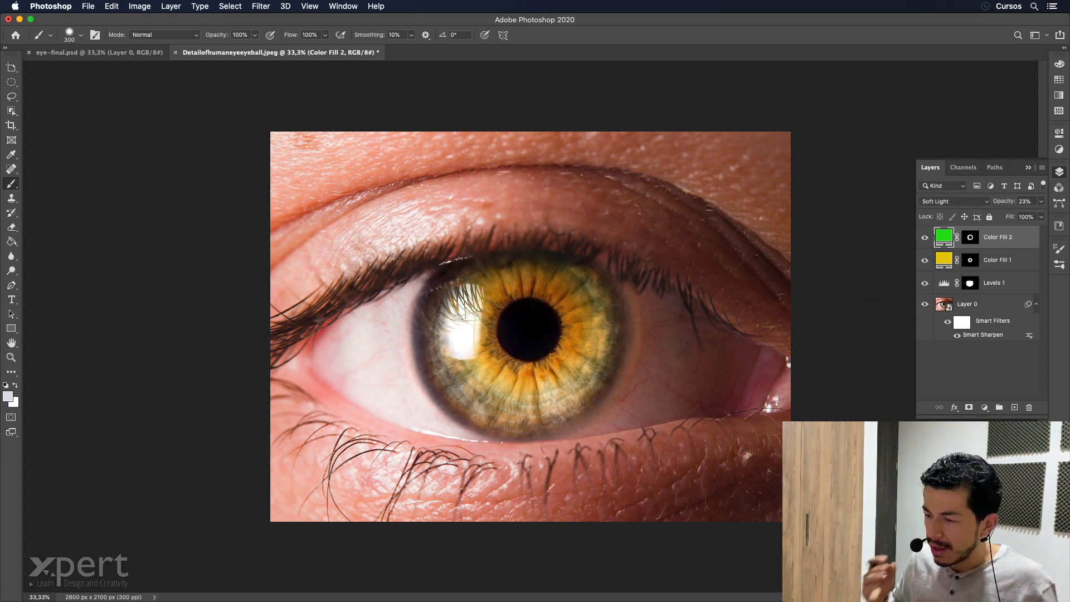